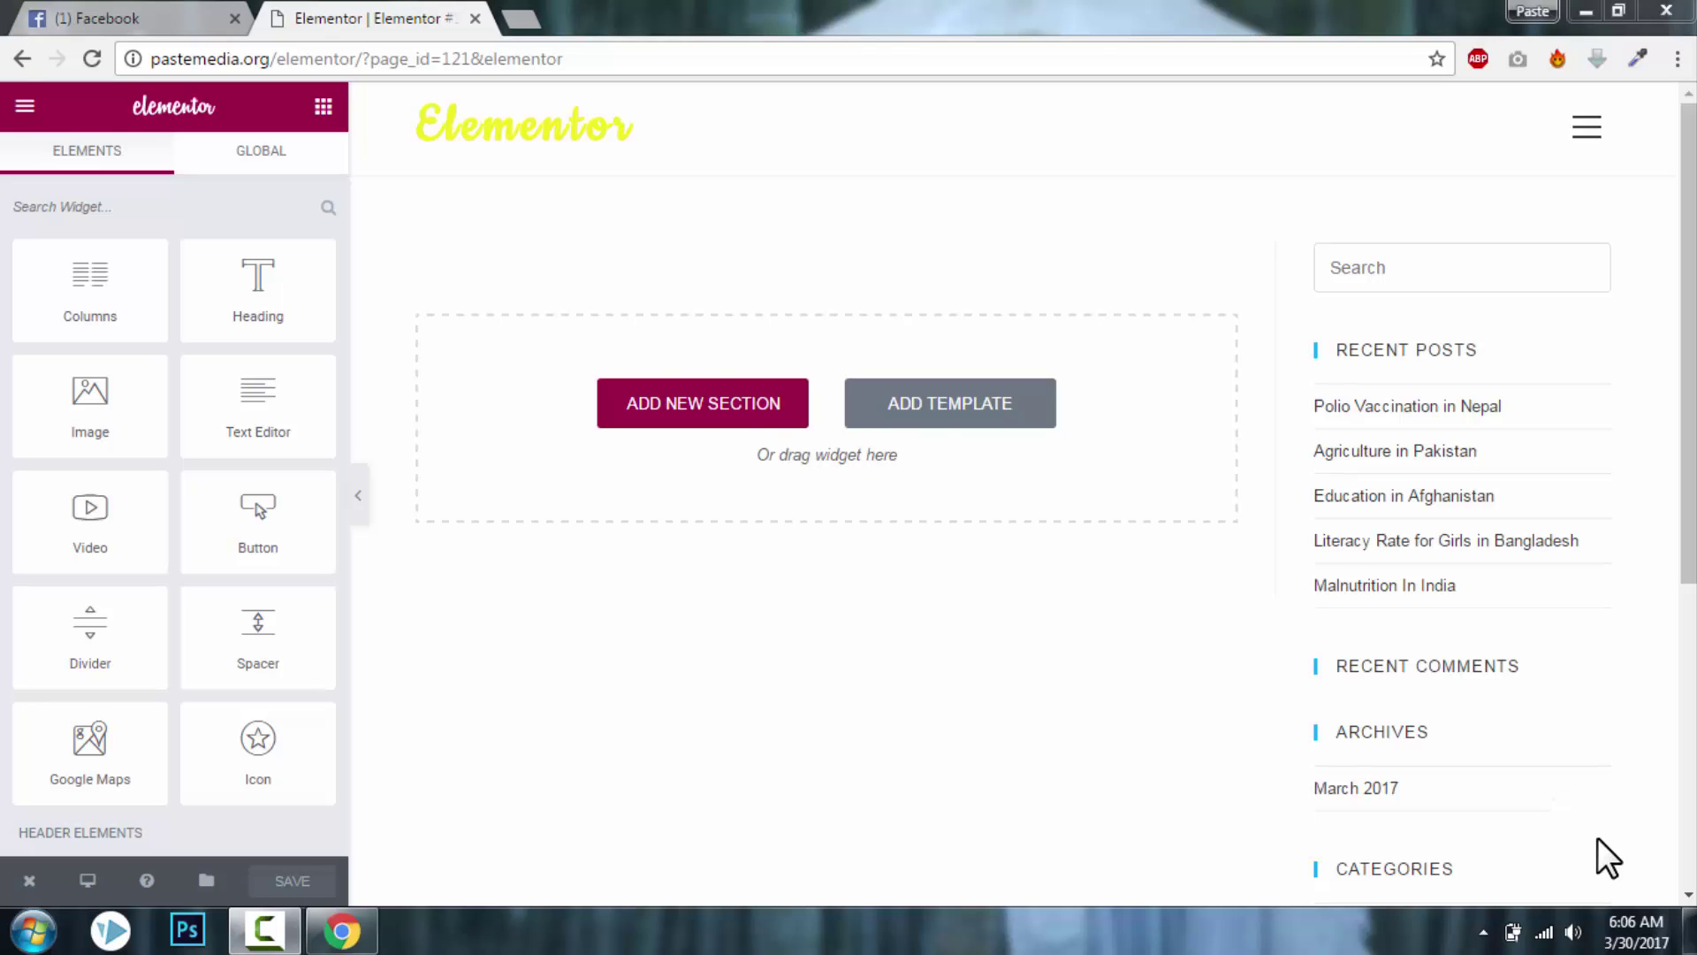
# Open Page Settings and rename the page title to 'Elementor NEW Feaure'.
pyautogui.click(16, 108)
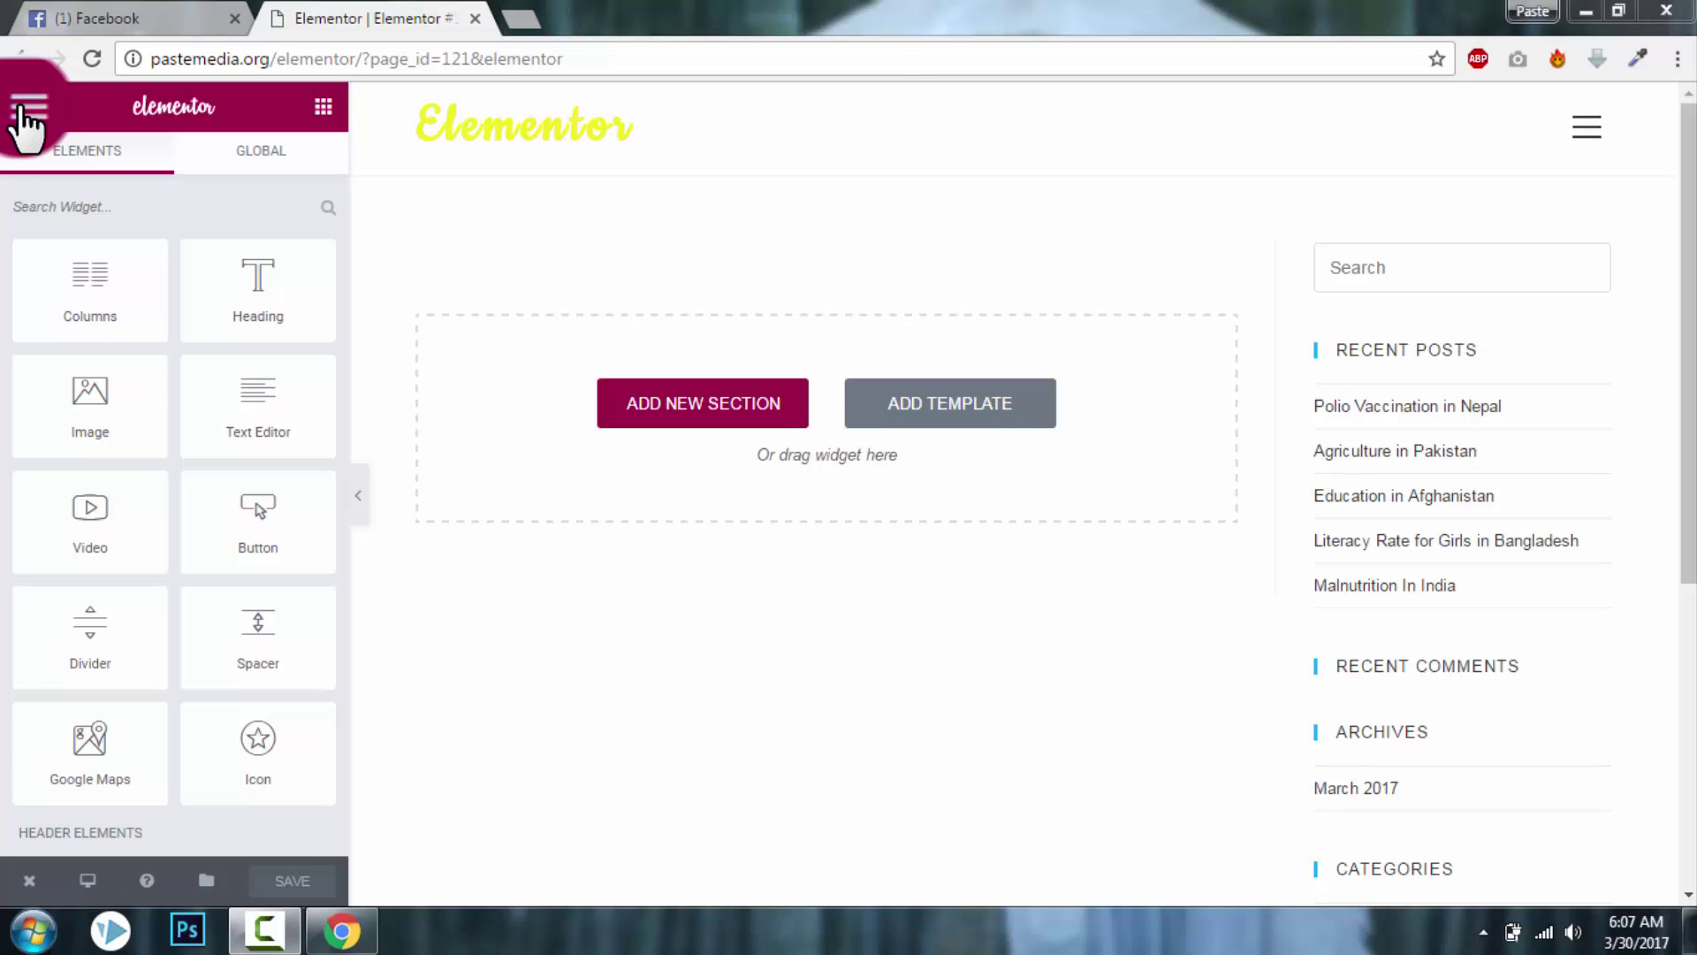
pyautogui.click(20, 108)
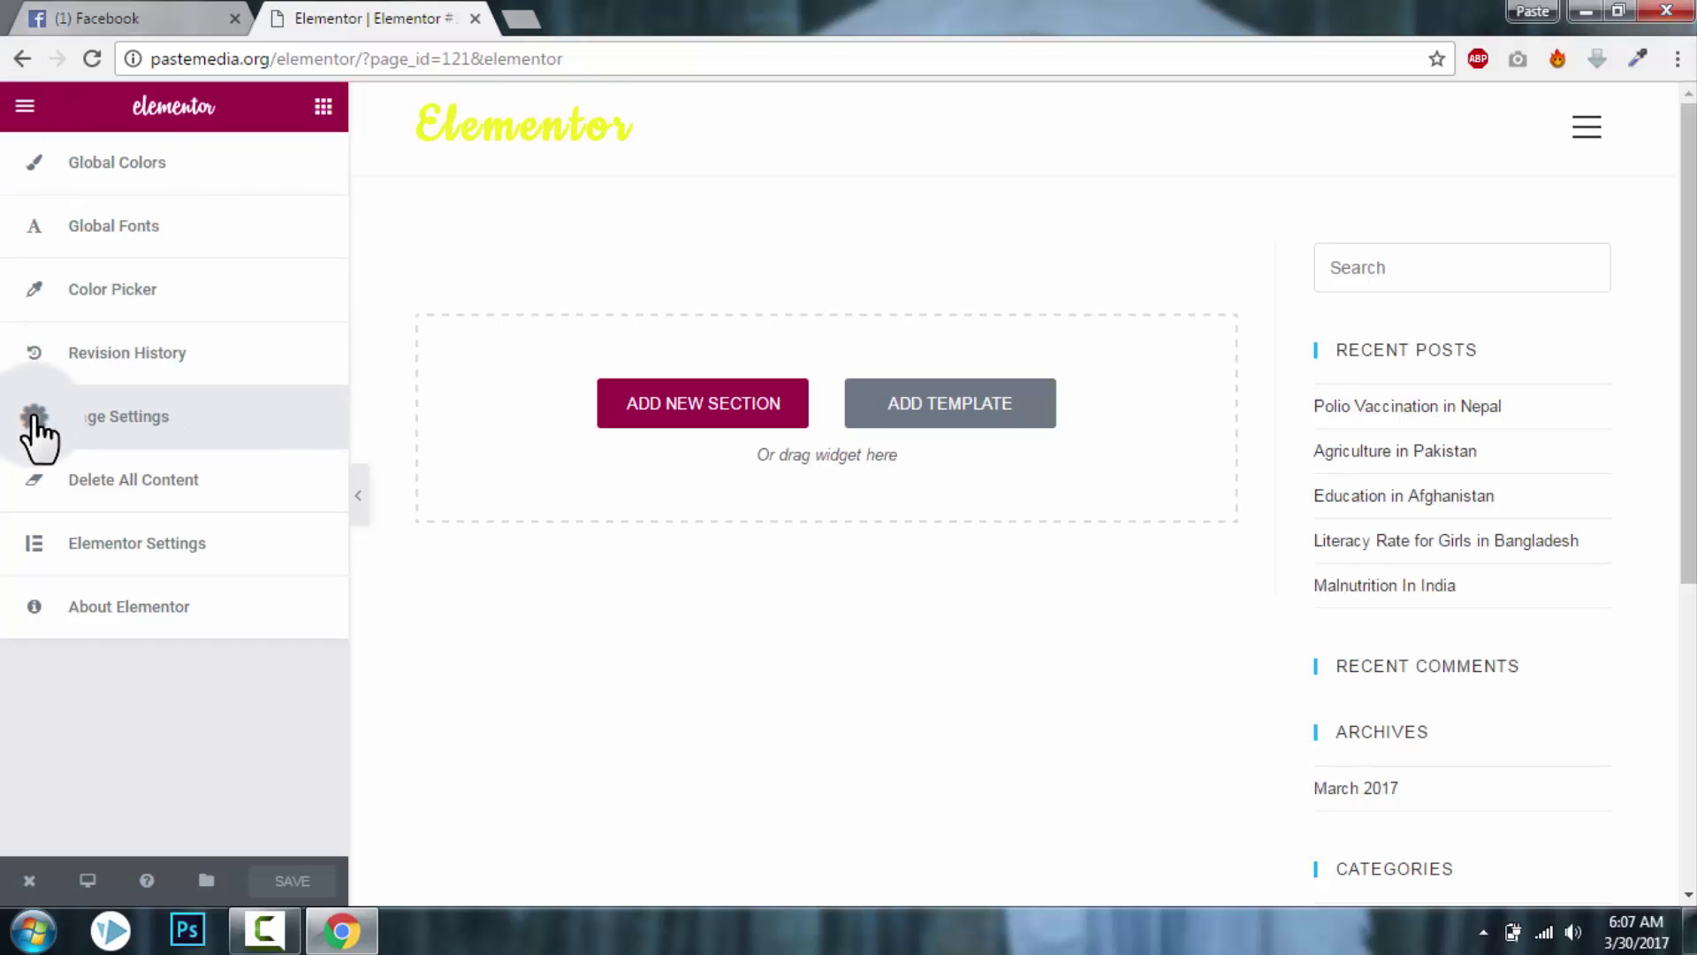
pyautogui.click(100, 421)
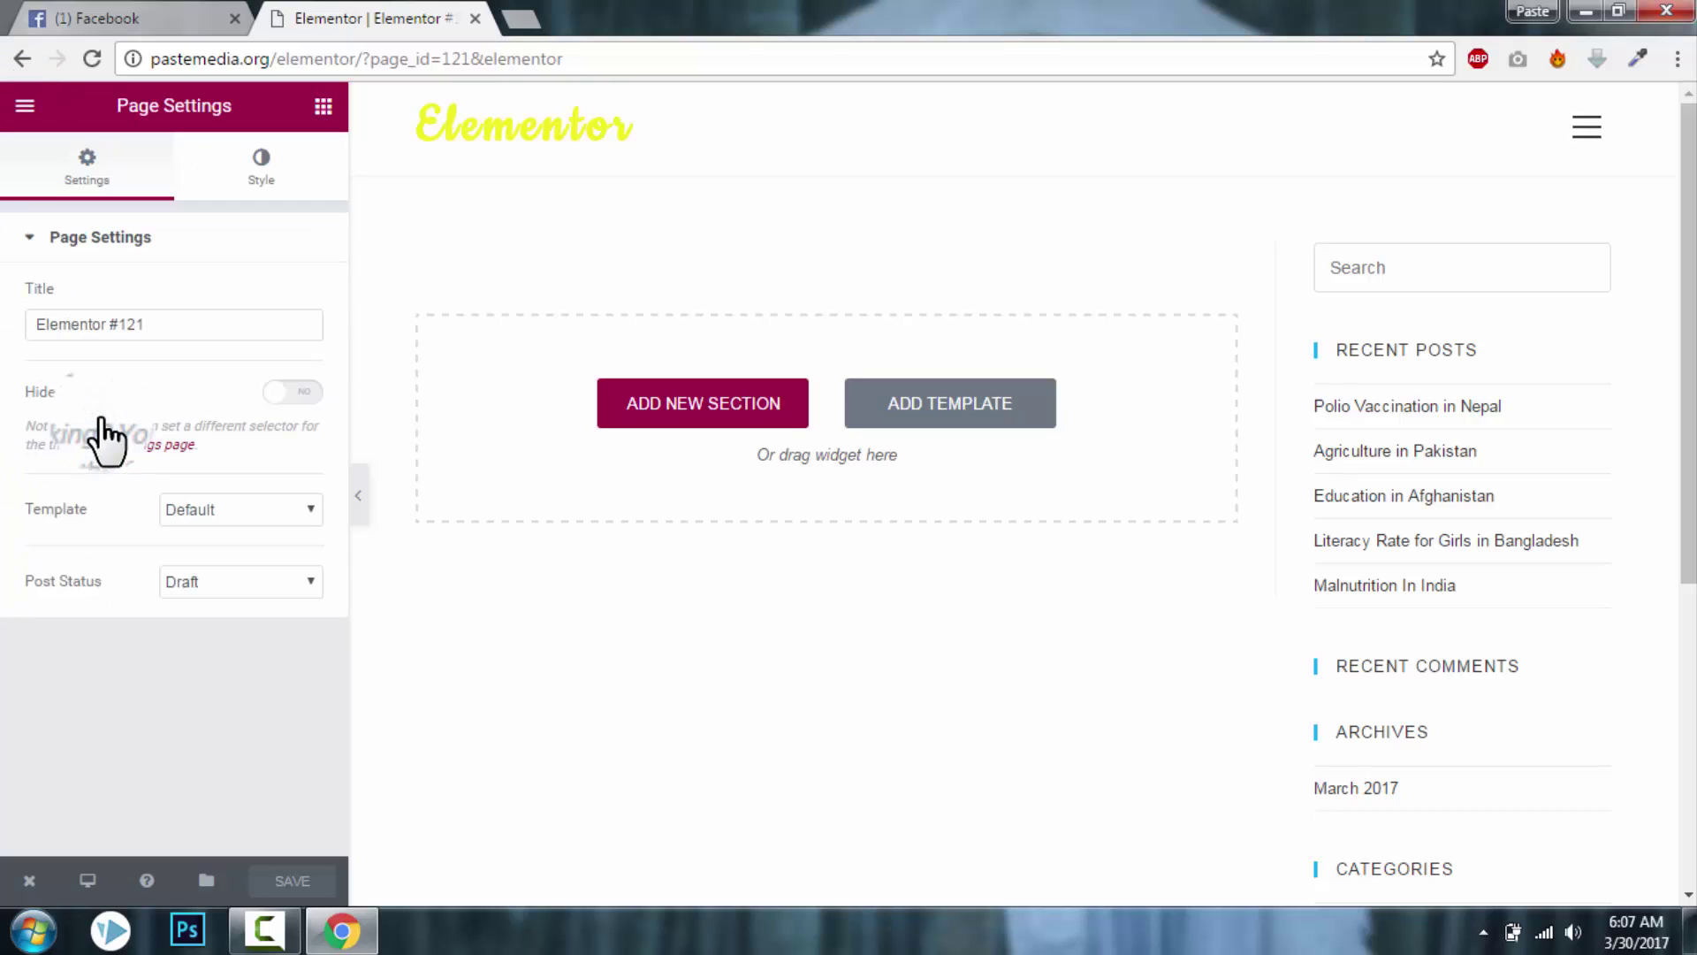
pyautogui.moveTo(174, 324); pyautogui.dragTo(5, 319)
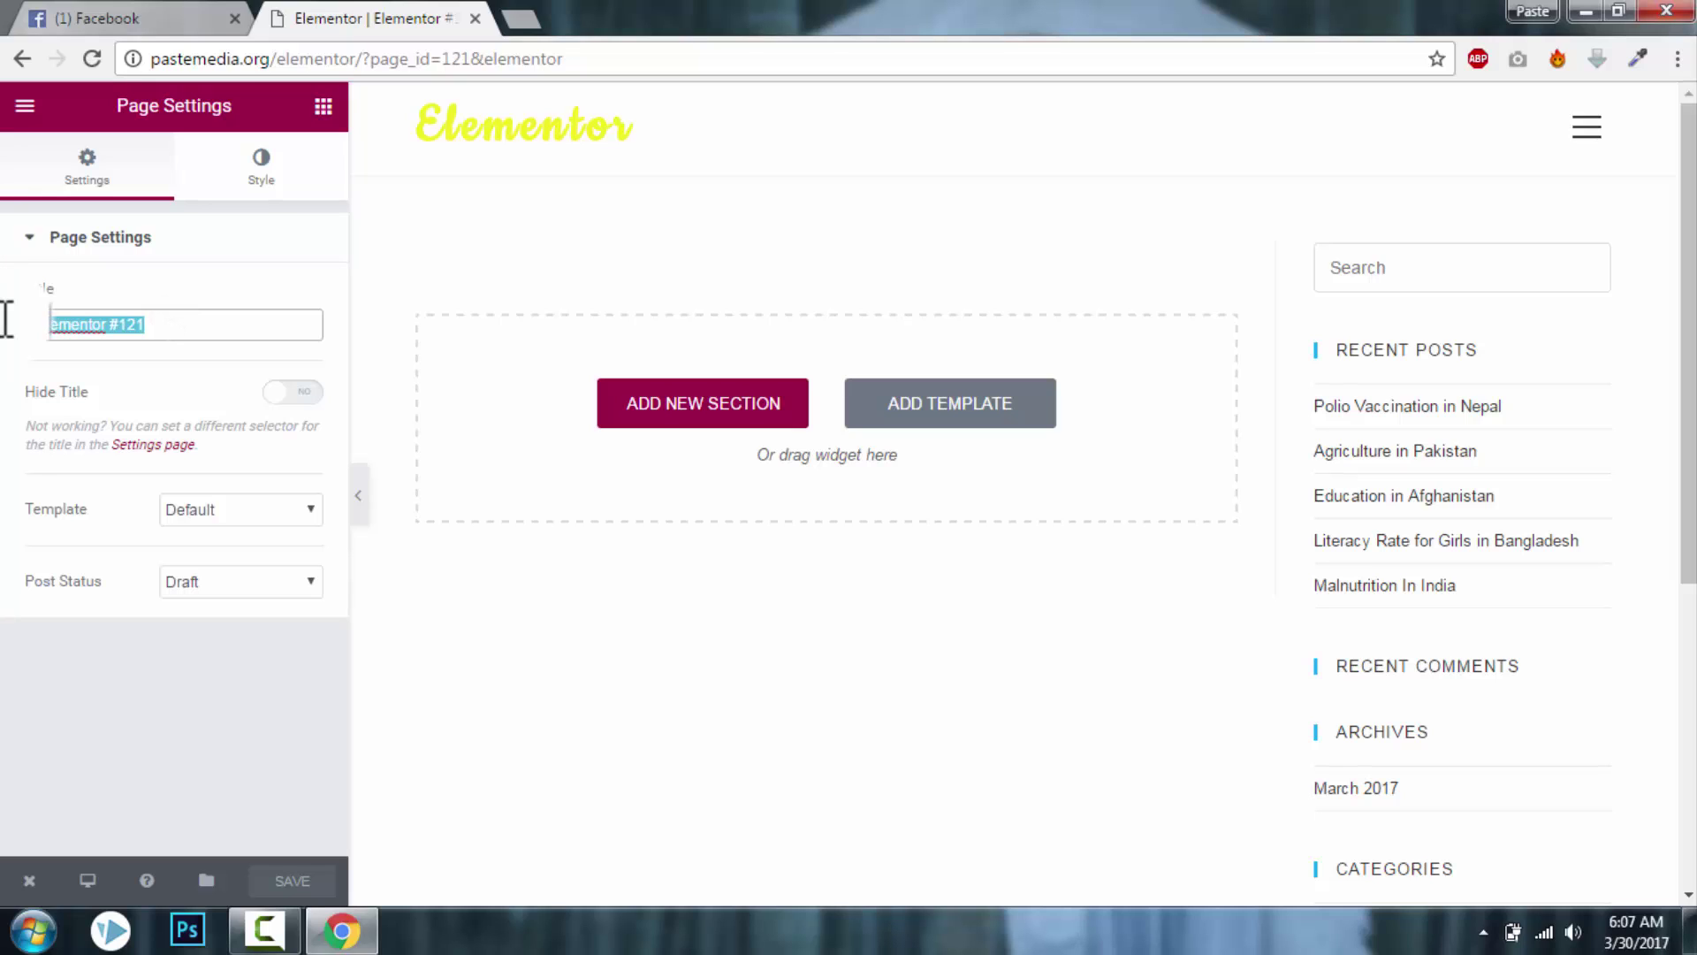
pyautogui.press('BackSpace')
pyautogui.write('Elementor NEW')
pyautogui.click(4, 335)
pyautogui.press('space')
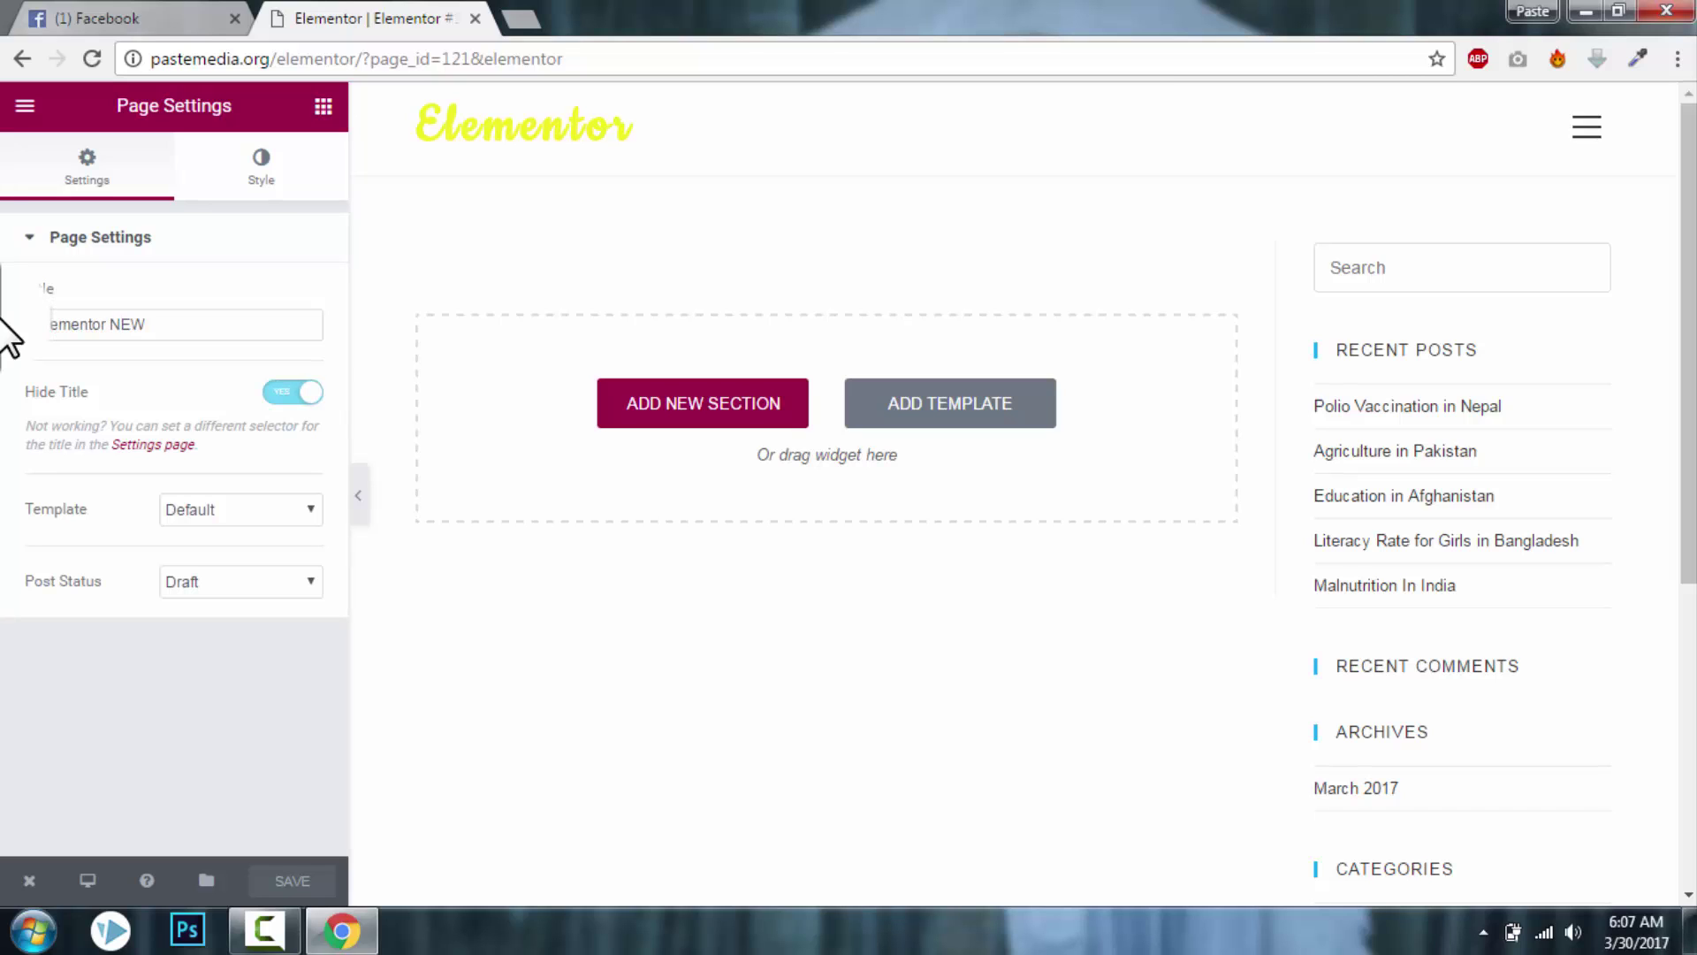
pyautogui.click(176, 334)
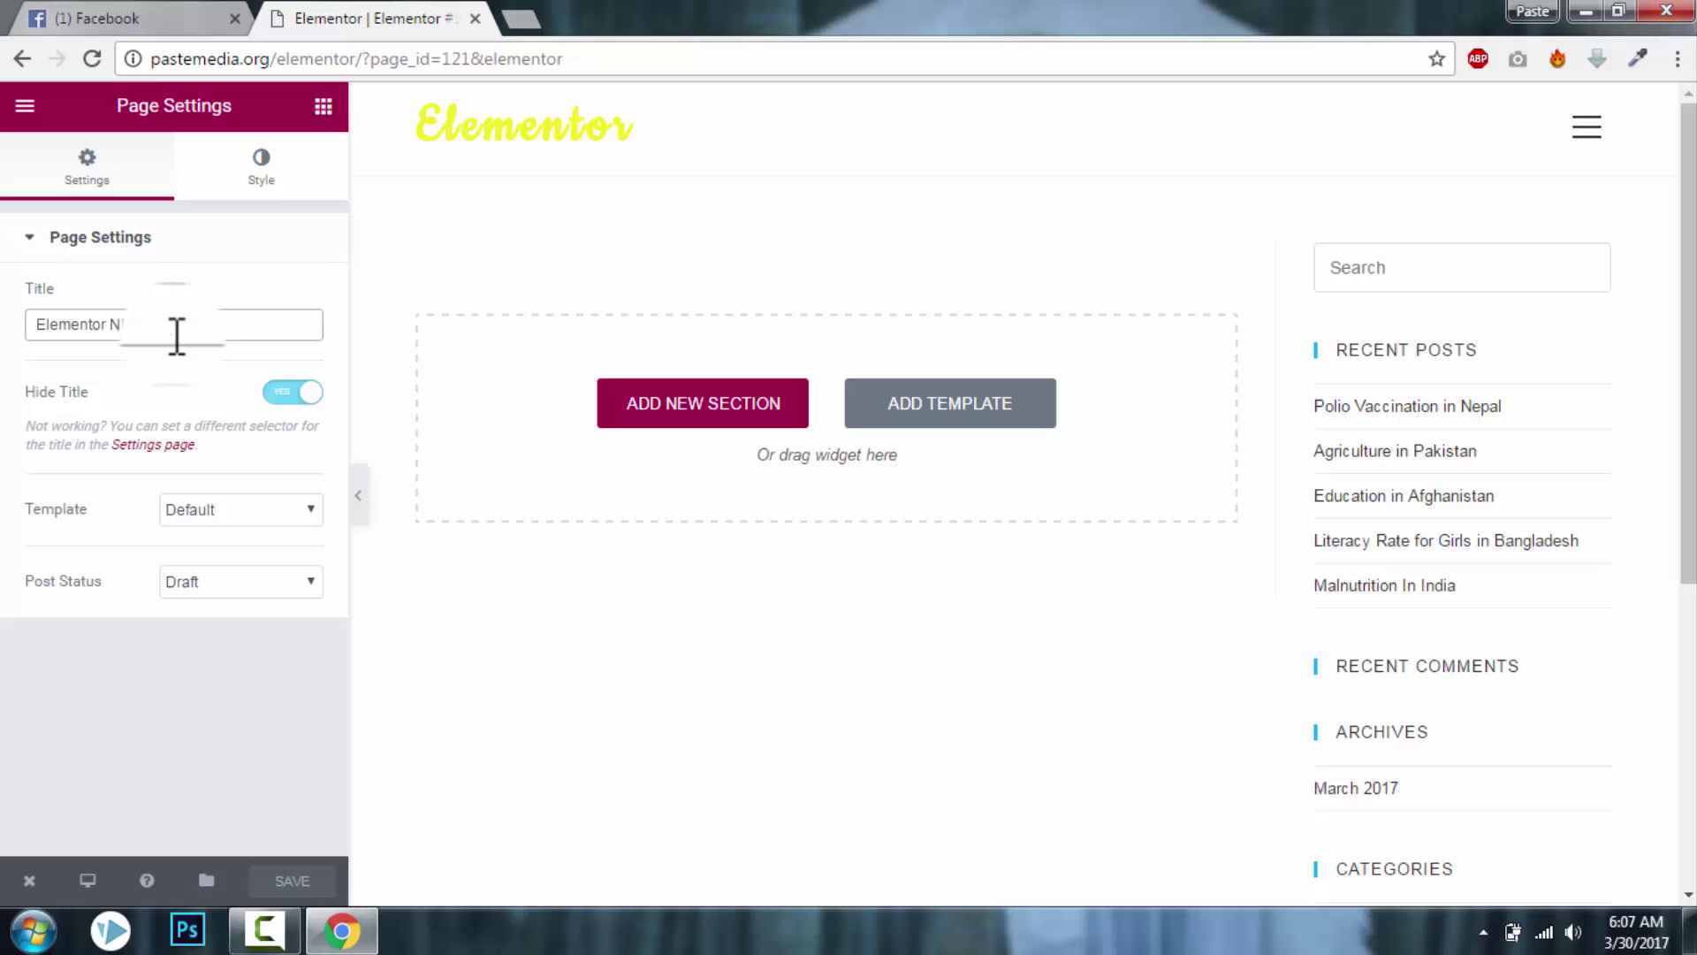
pyautogui.write('Feaure')
# Leave Hide Title switched off so the page title stays visible.
pyautogui.click(280, 394)
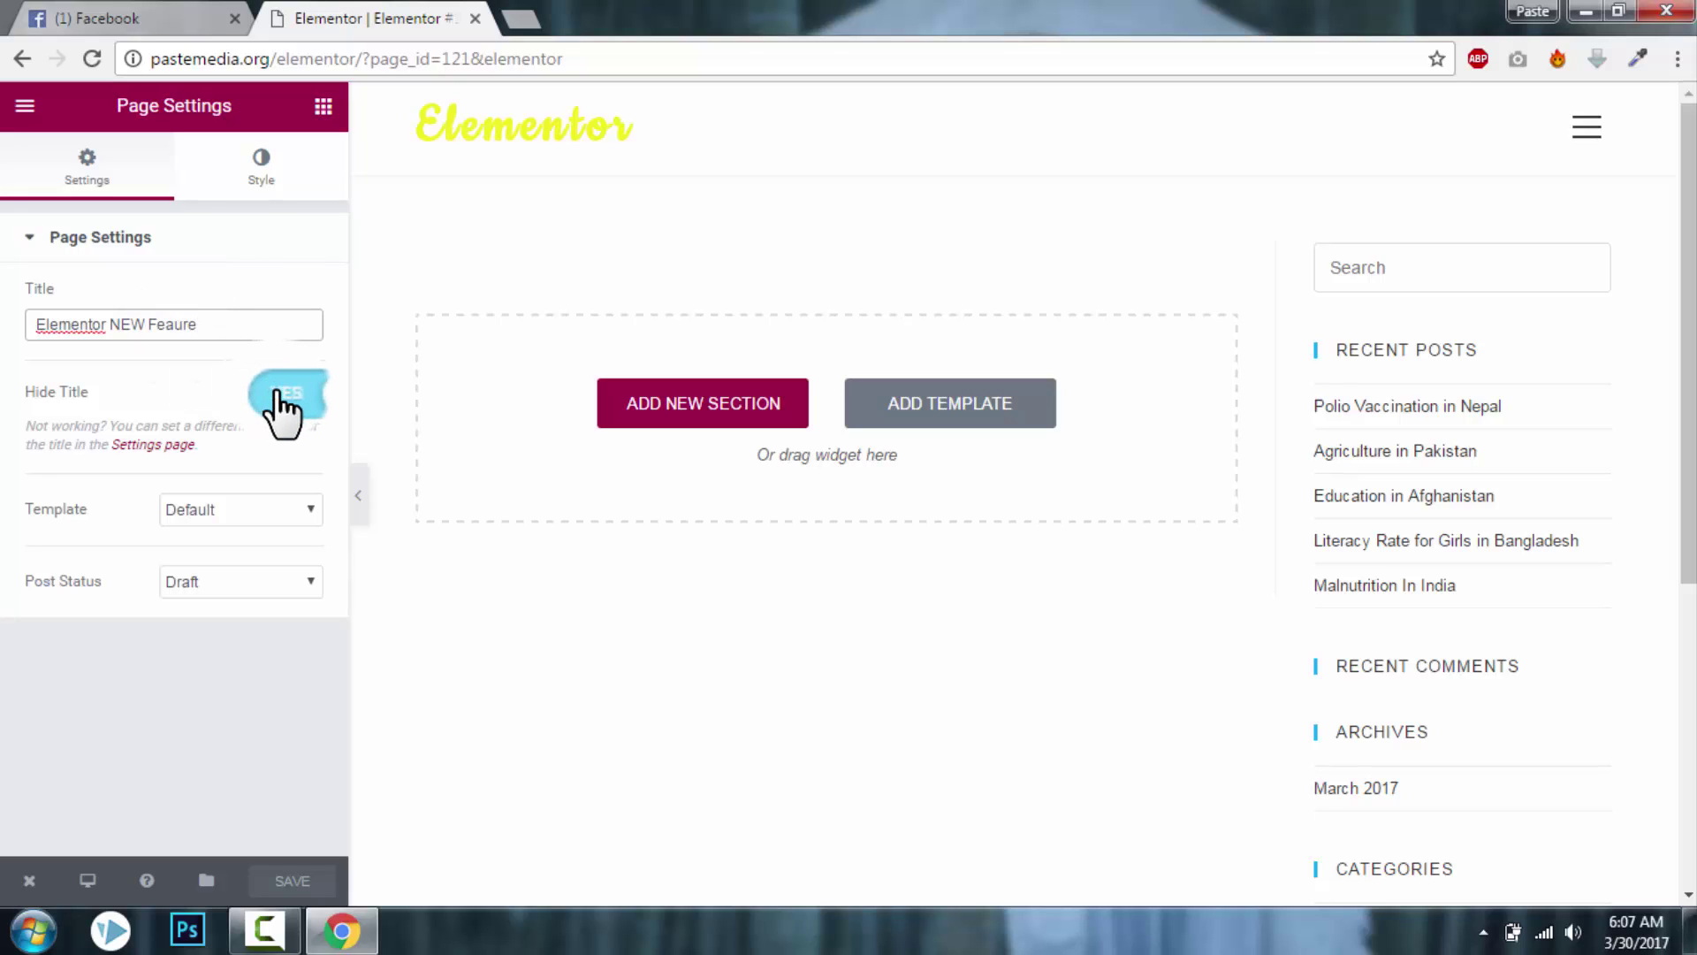
pyautogui.click(292, 400)
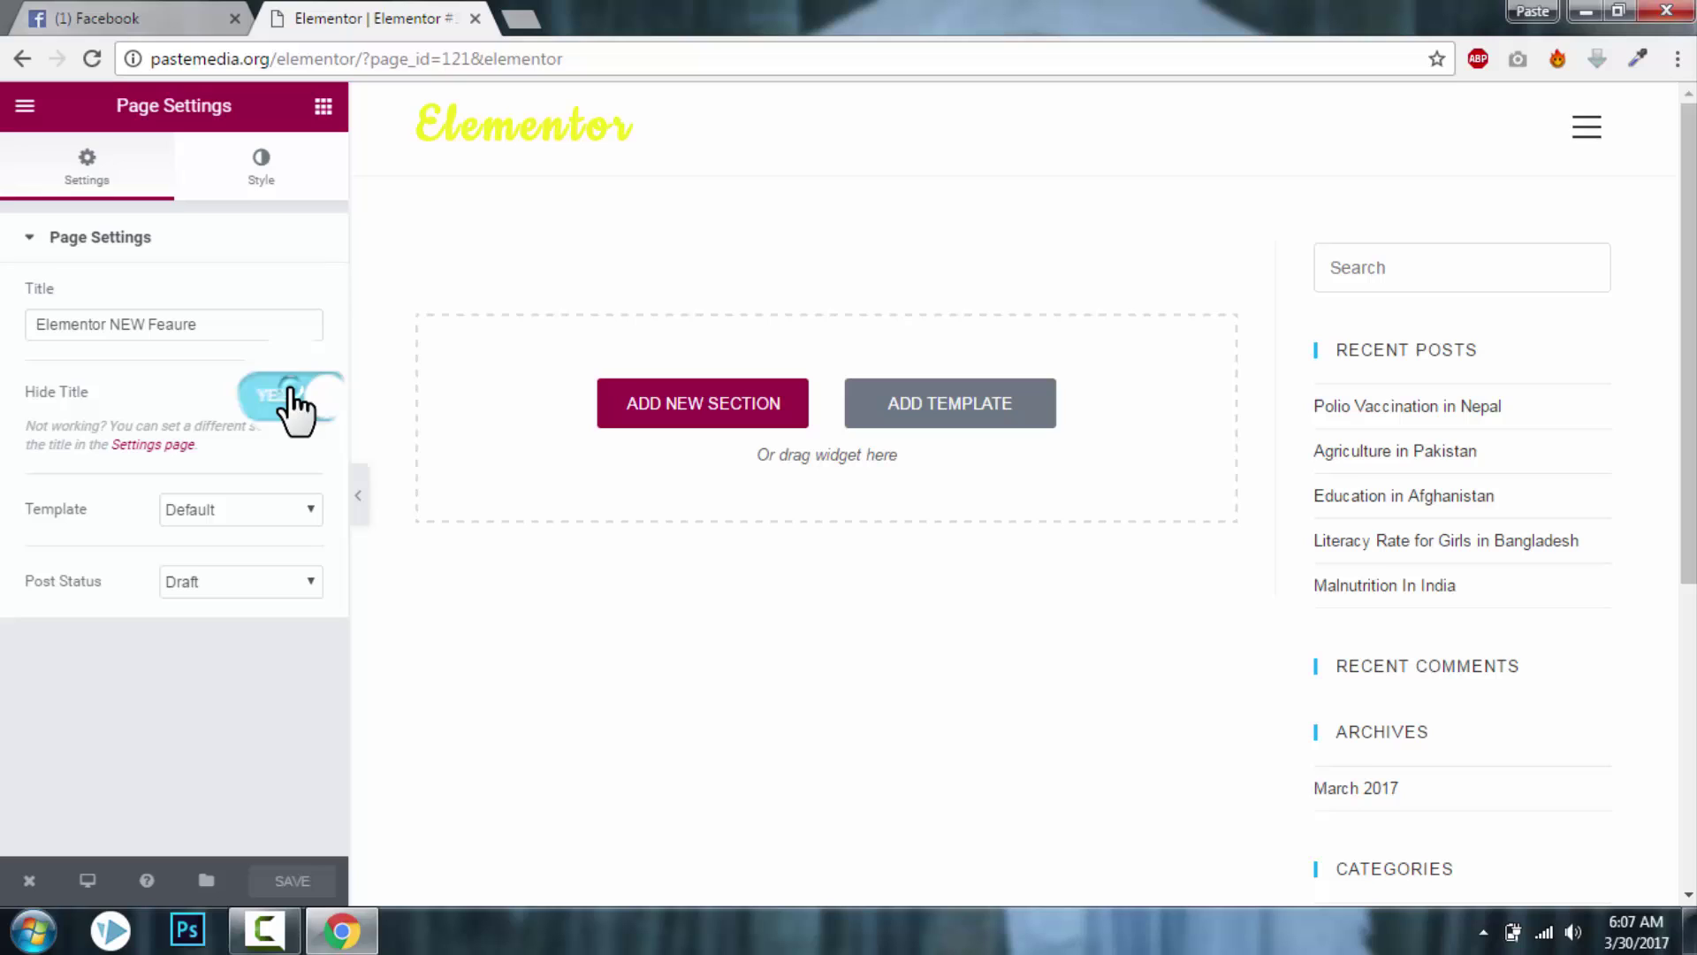
pyautogui.click(287, 394)
# Choose Elementor Fullwidth from the page's Template dropdown.
pyautogui.click(230, 511)
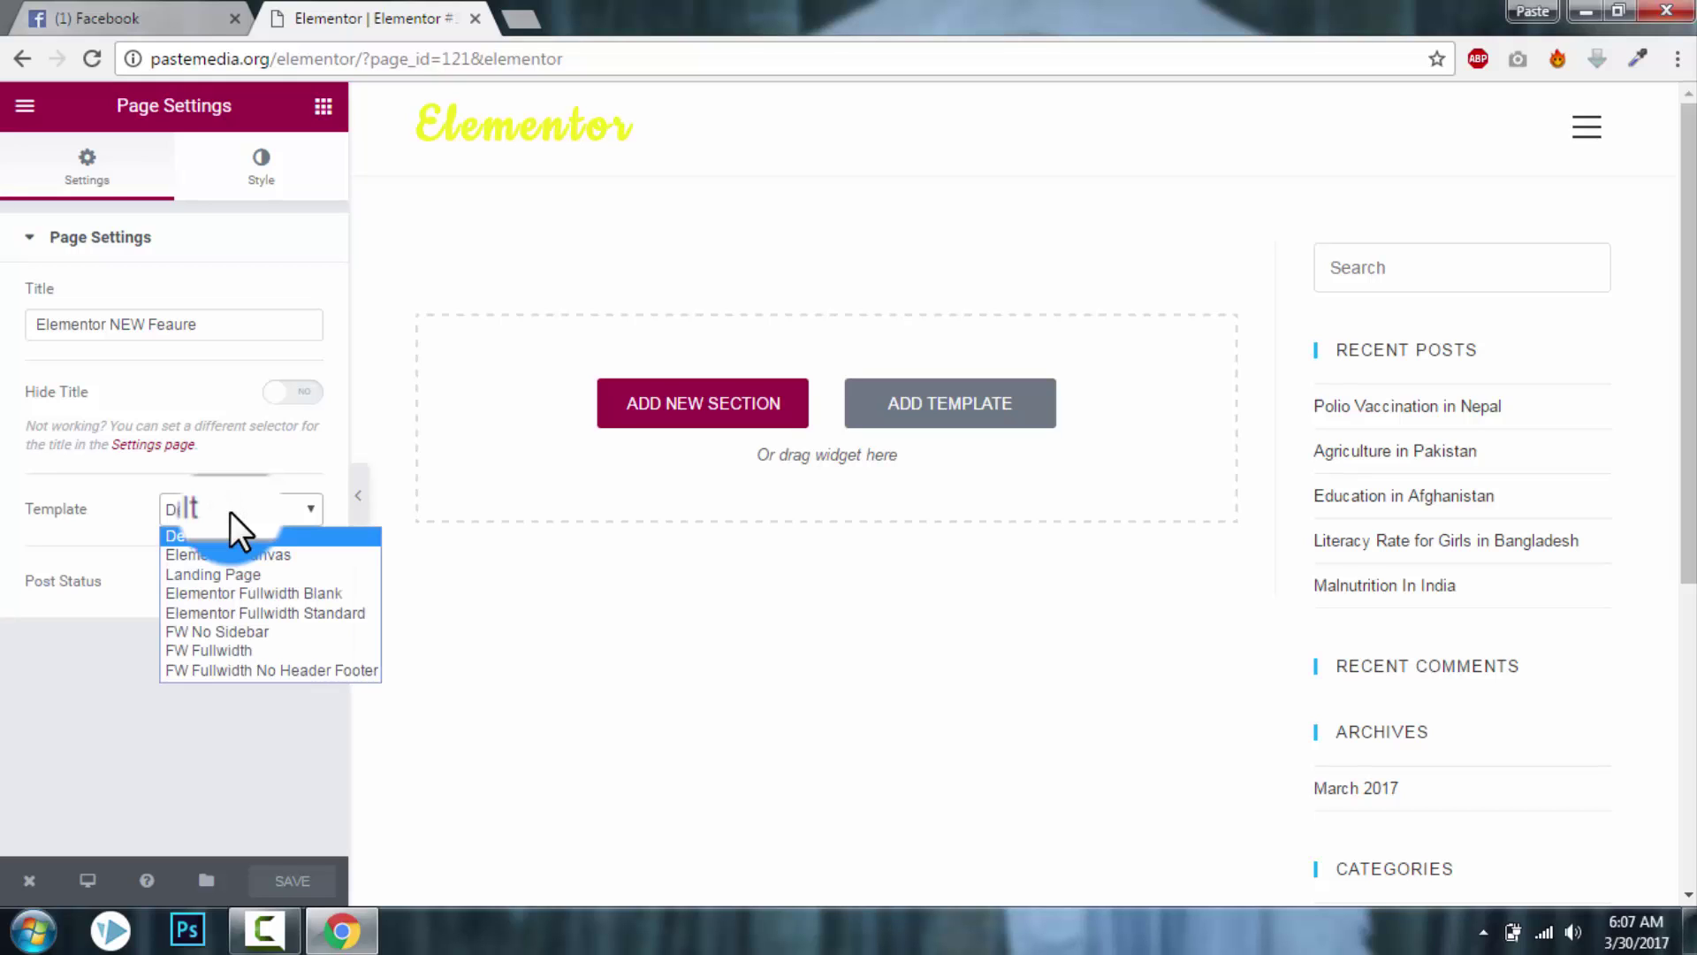
pyautogui.click(270, 610)
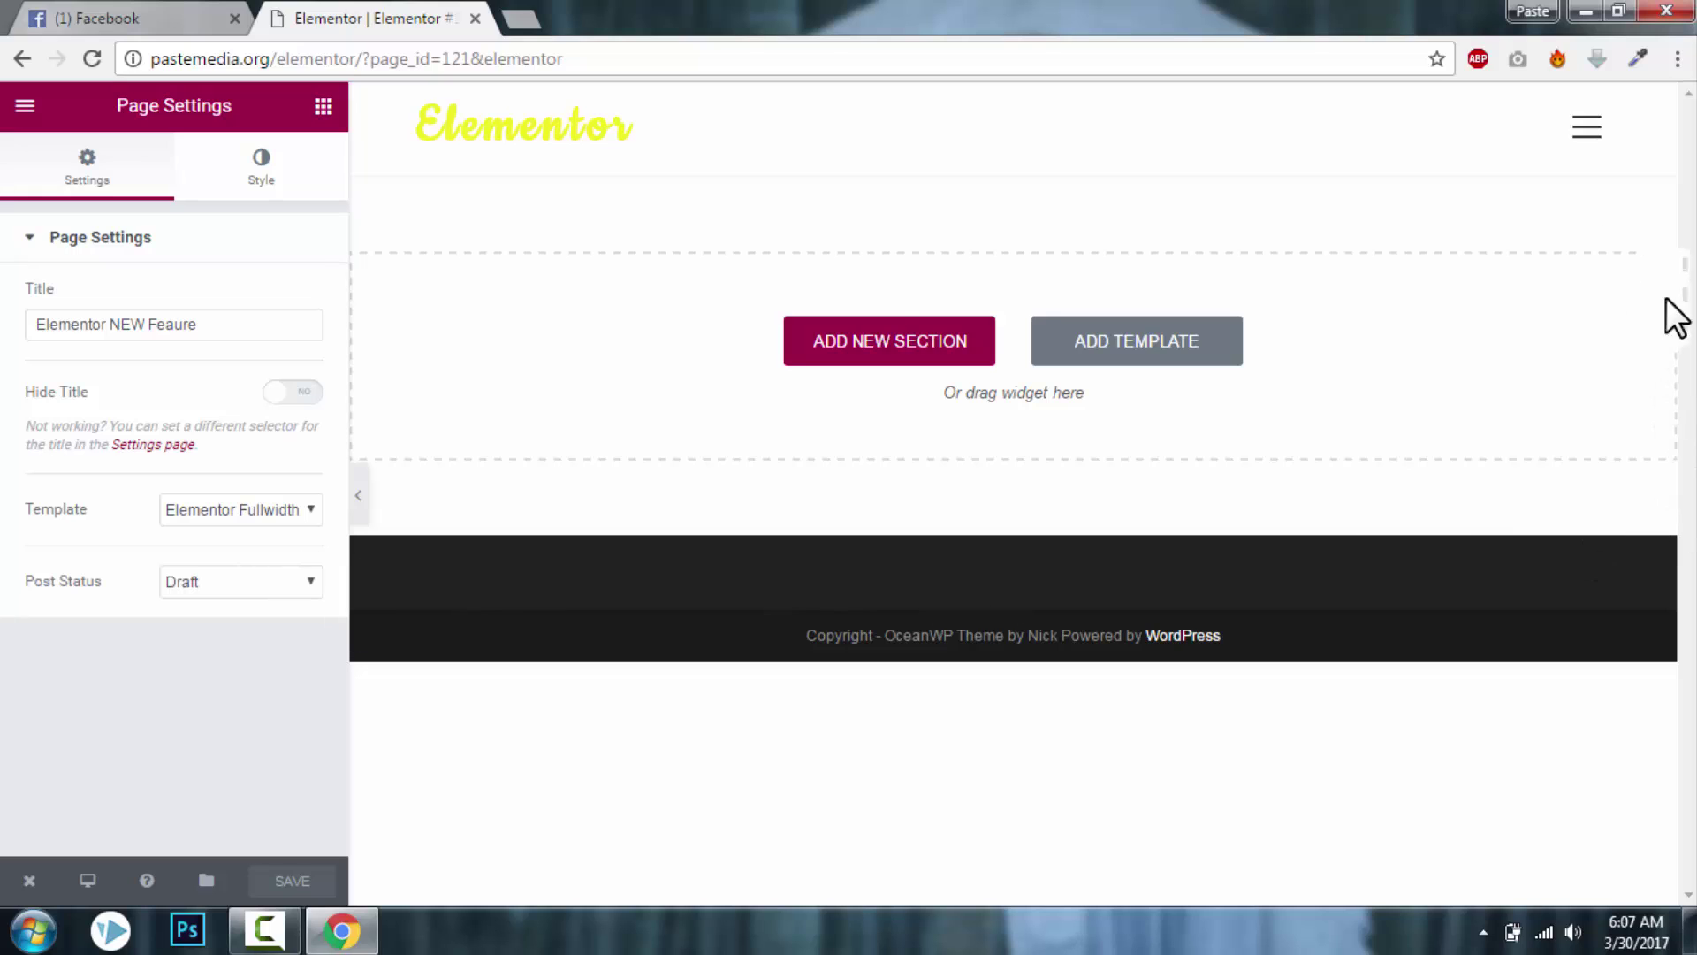
pyautogui.click(276, 513)
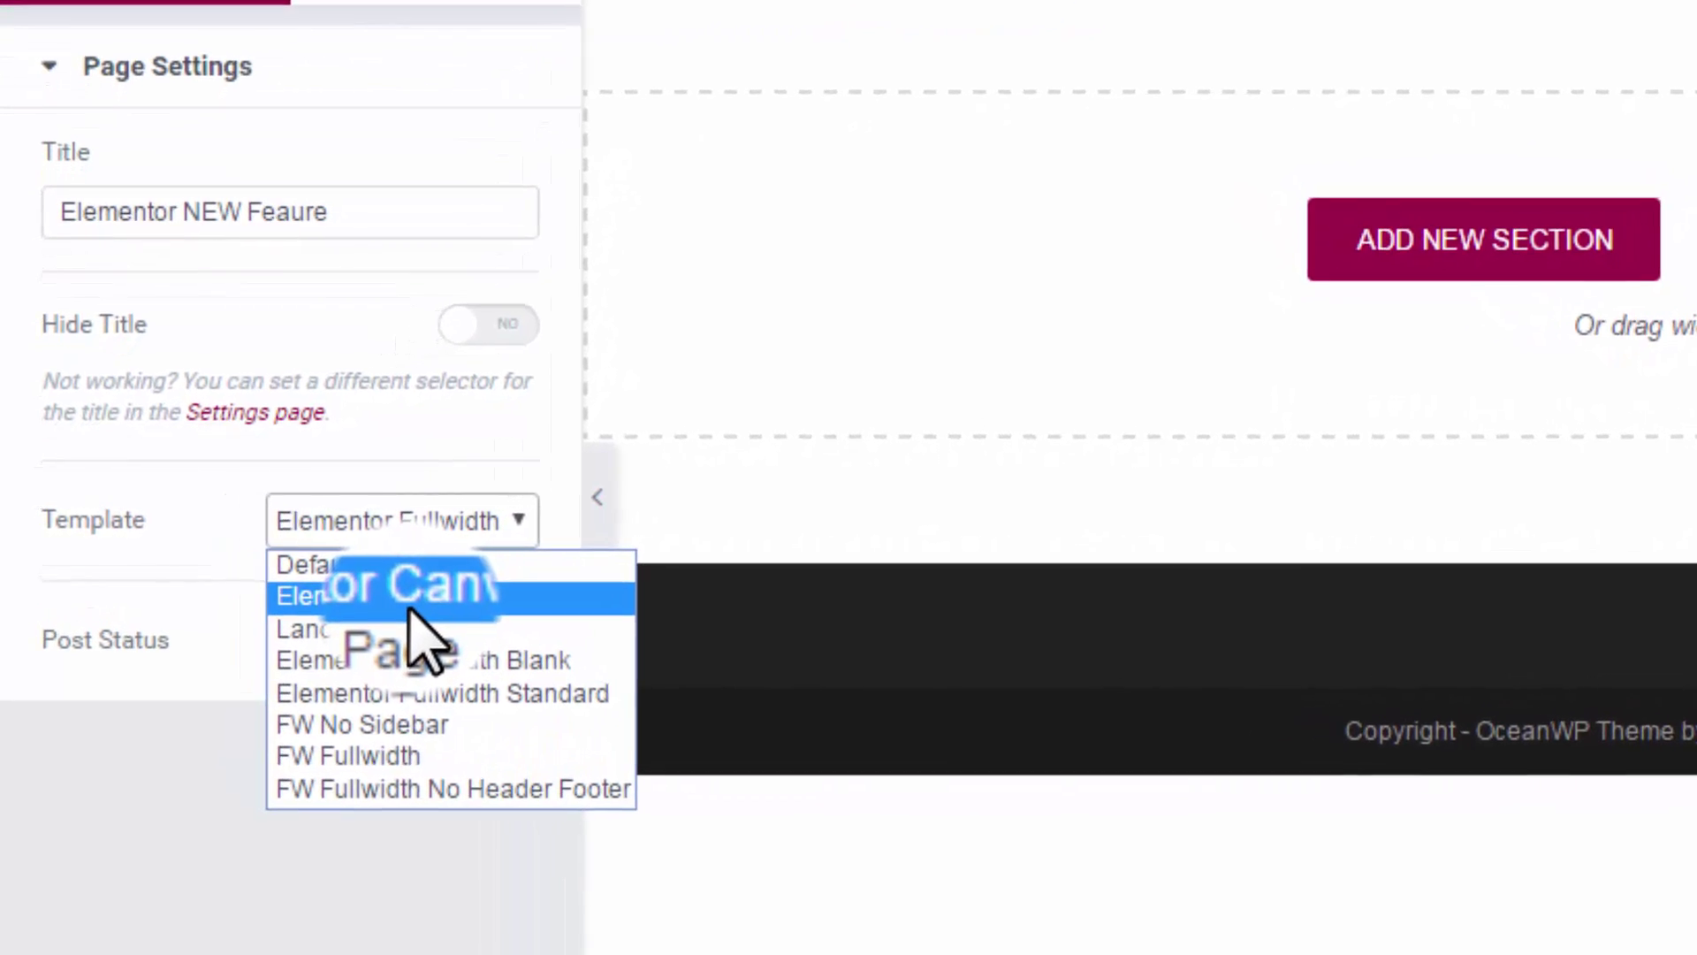
pyautogui.click(188, 920)
pyautogui.click(189, 911)
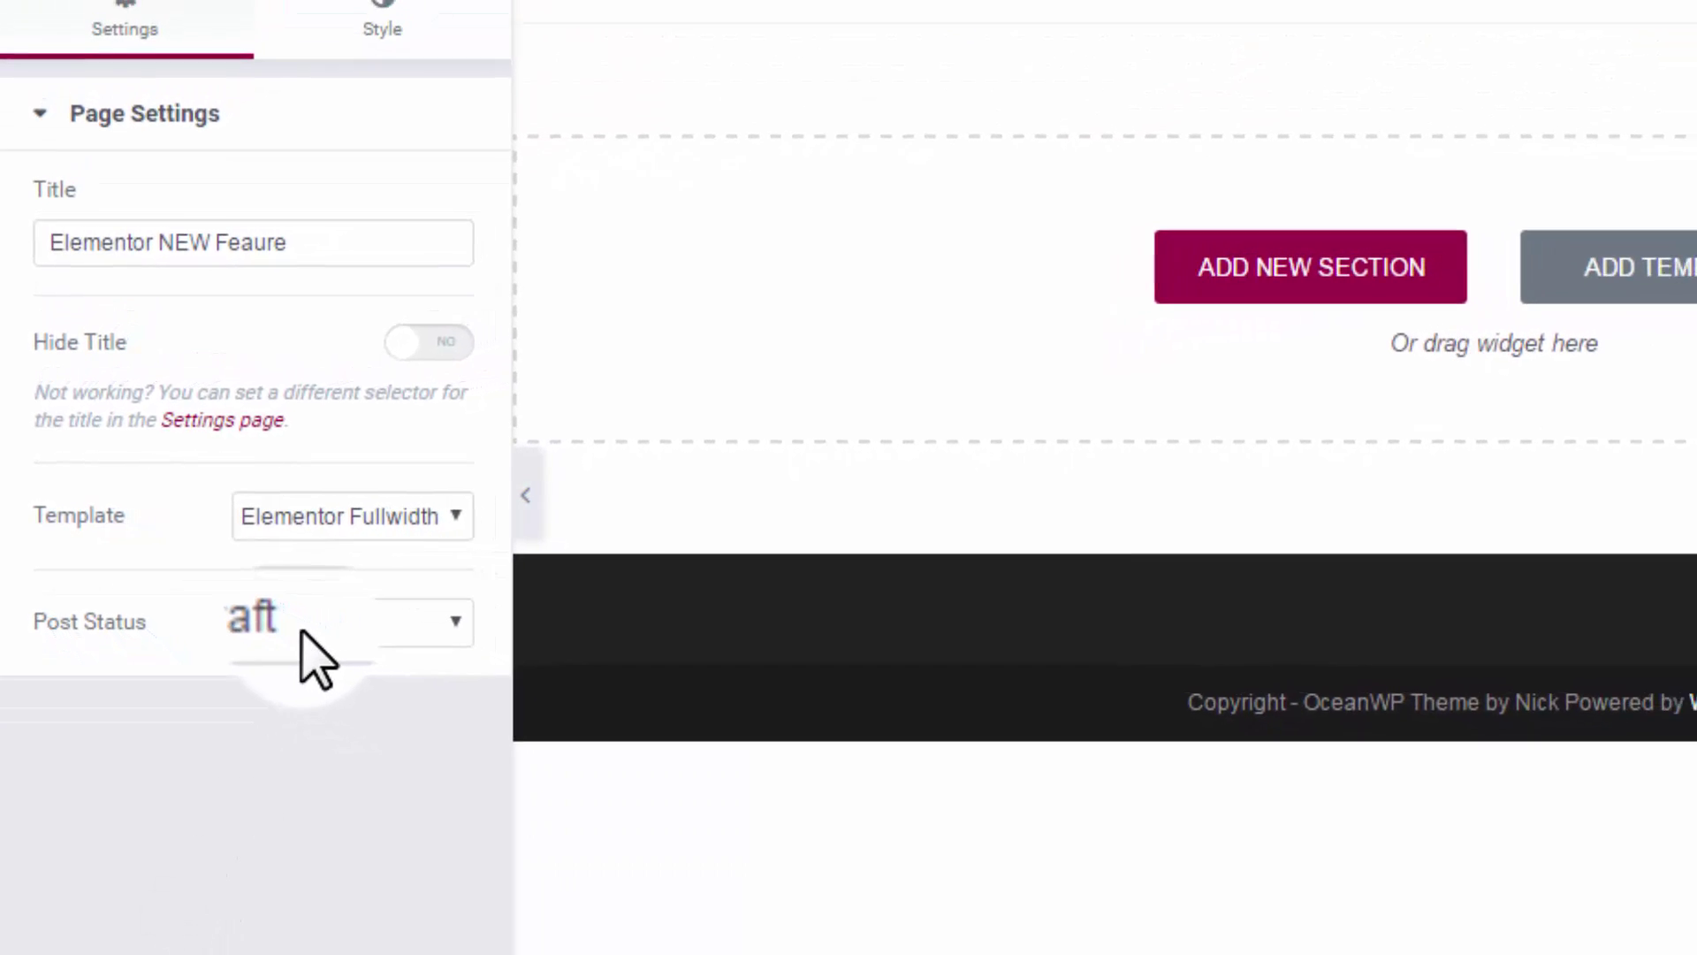
pyautogui.click(301, 631)
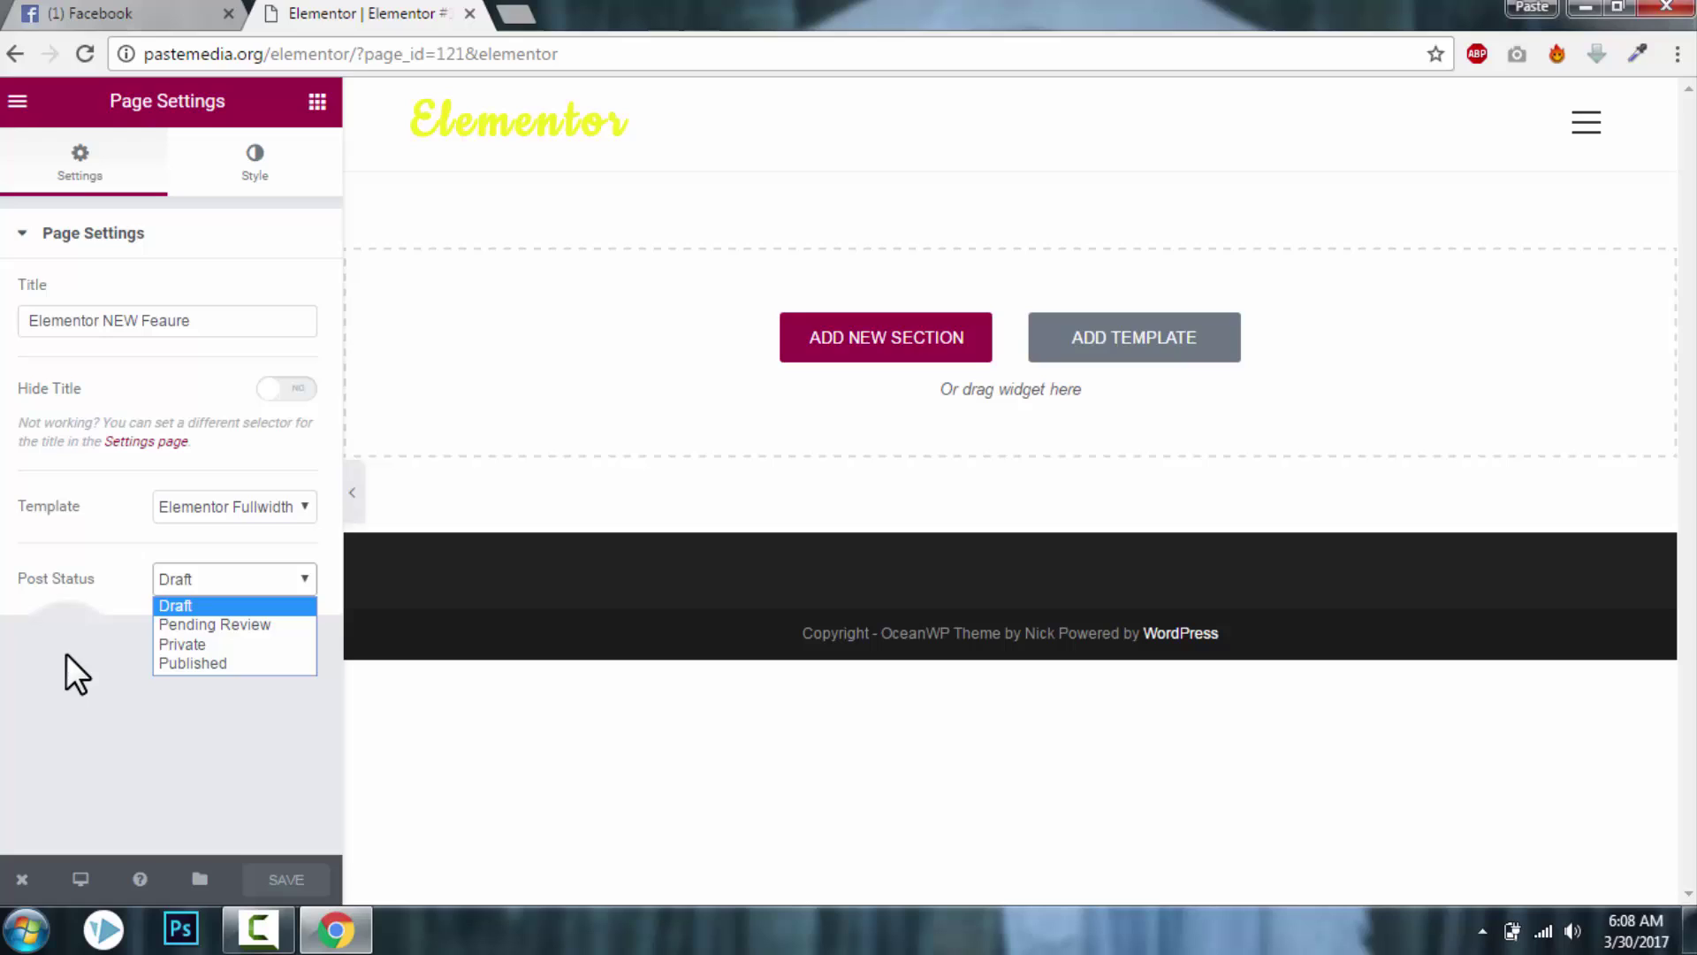
pyautogui.click(81, 702)
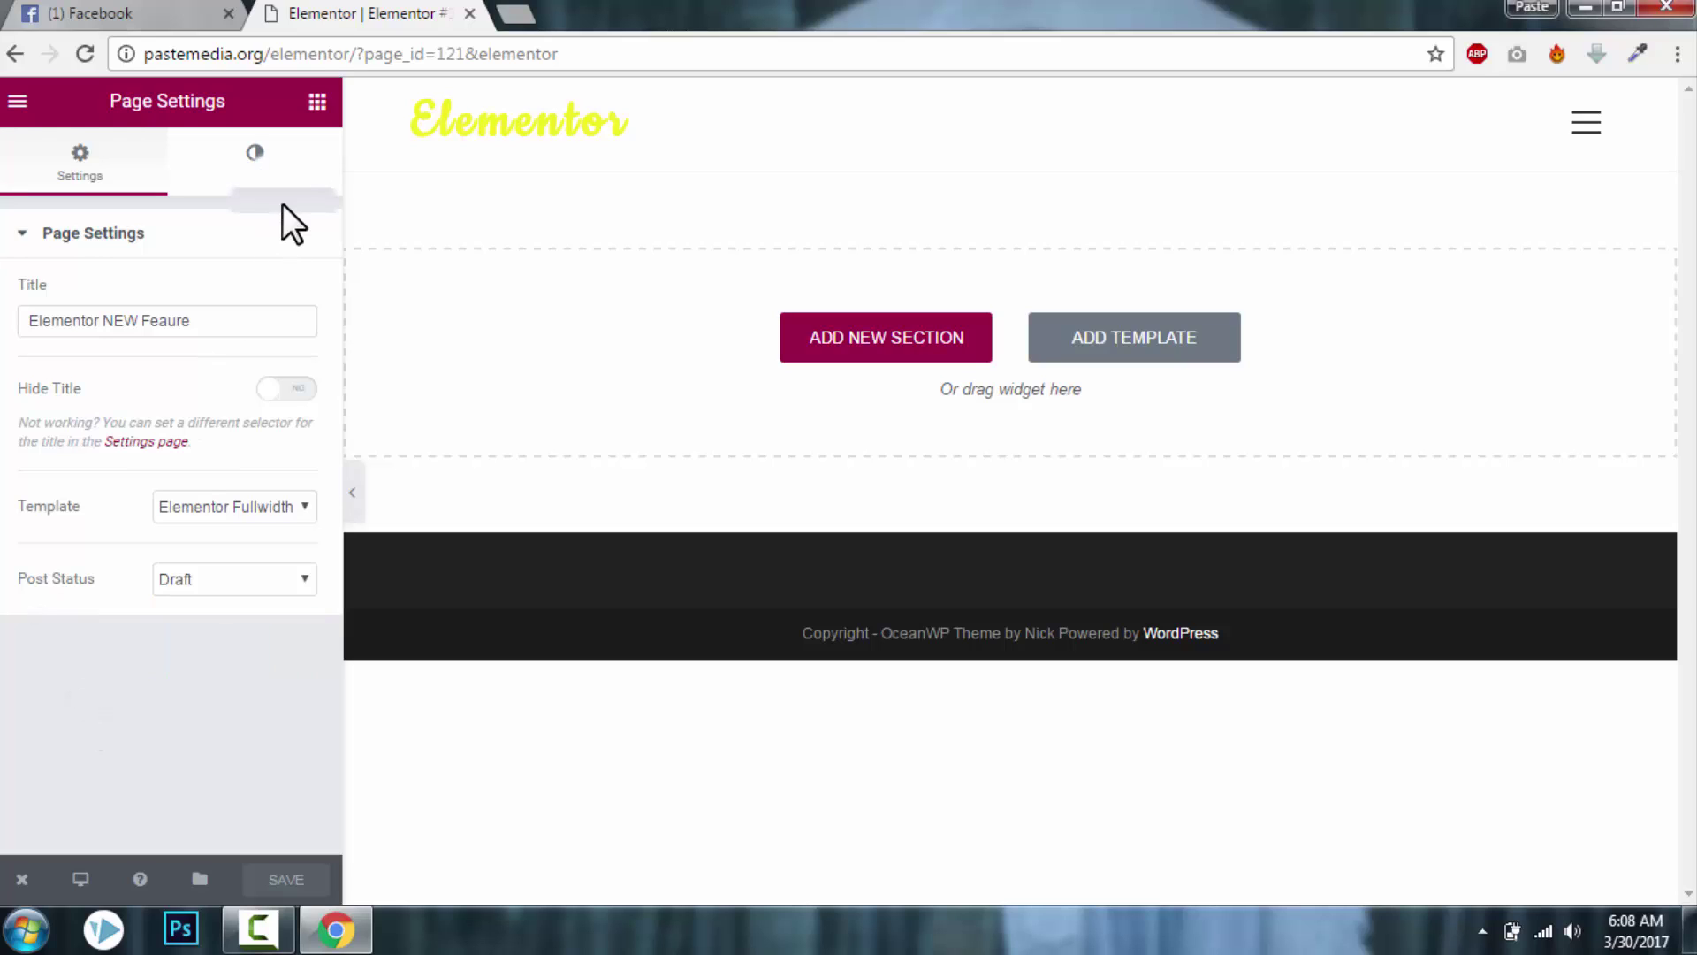
# In the Style tab, make the page background a gradient from bright pink to purple.
pyautogui.click(261, 188)
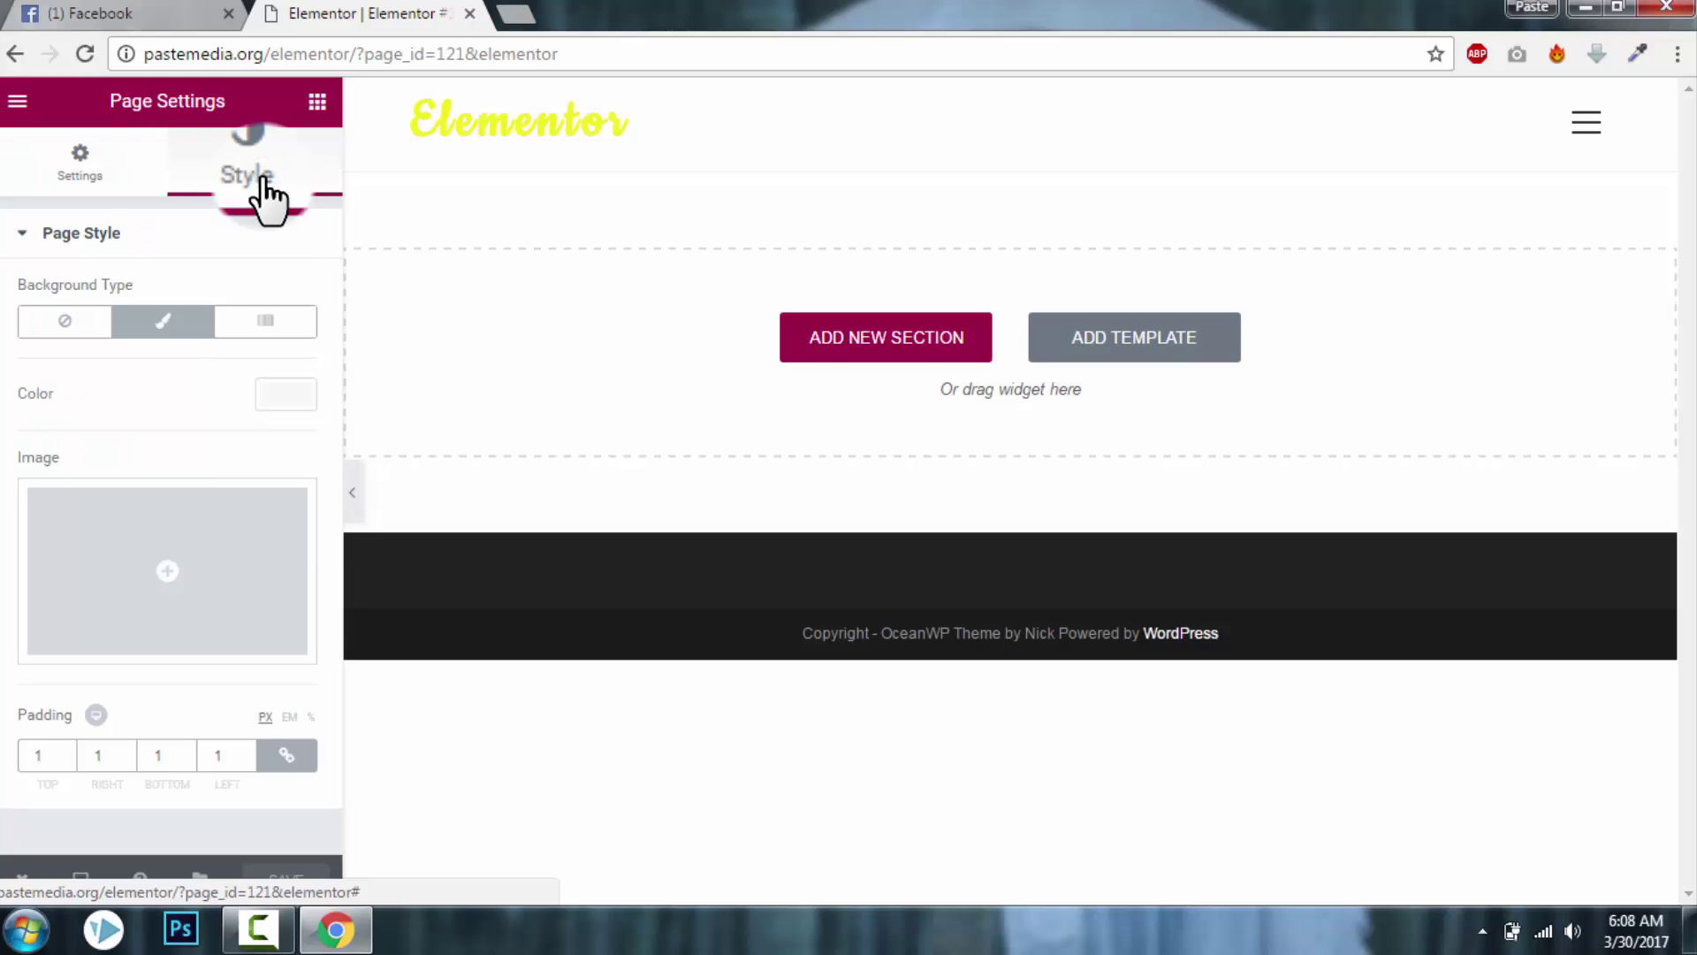
pyautogui.click(281, 323)
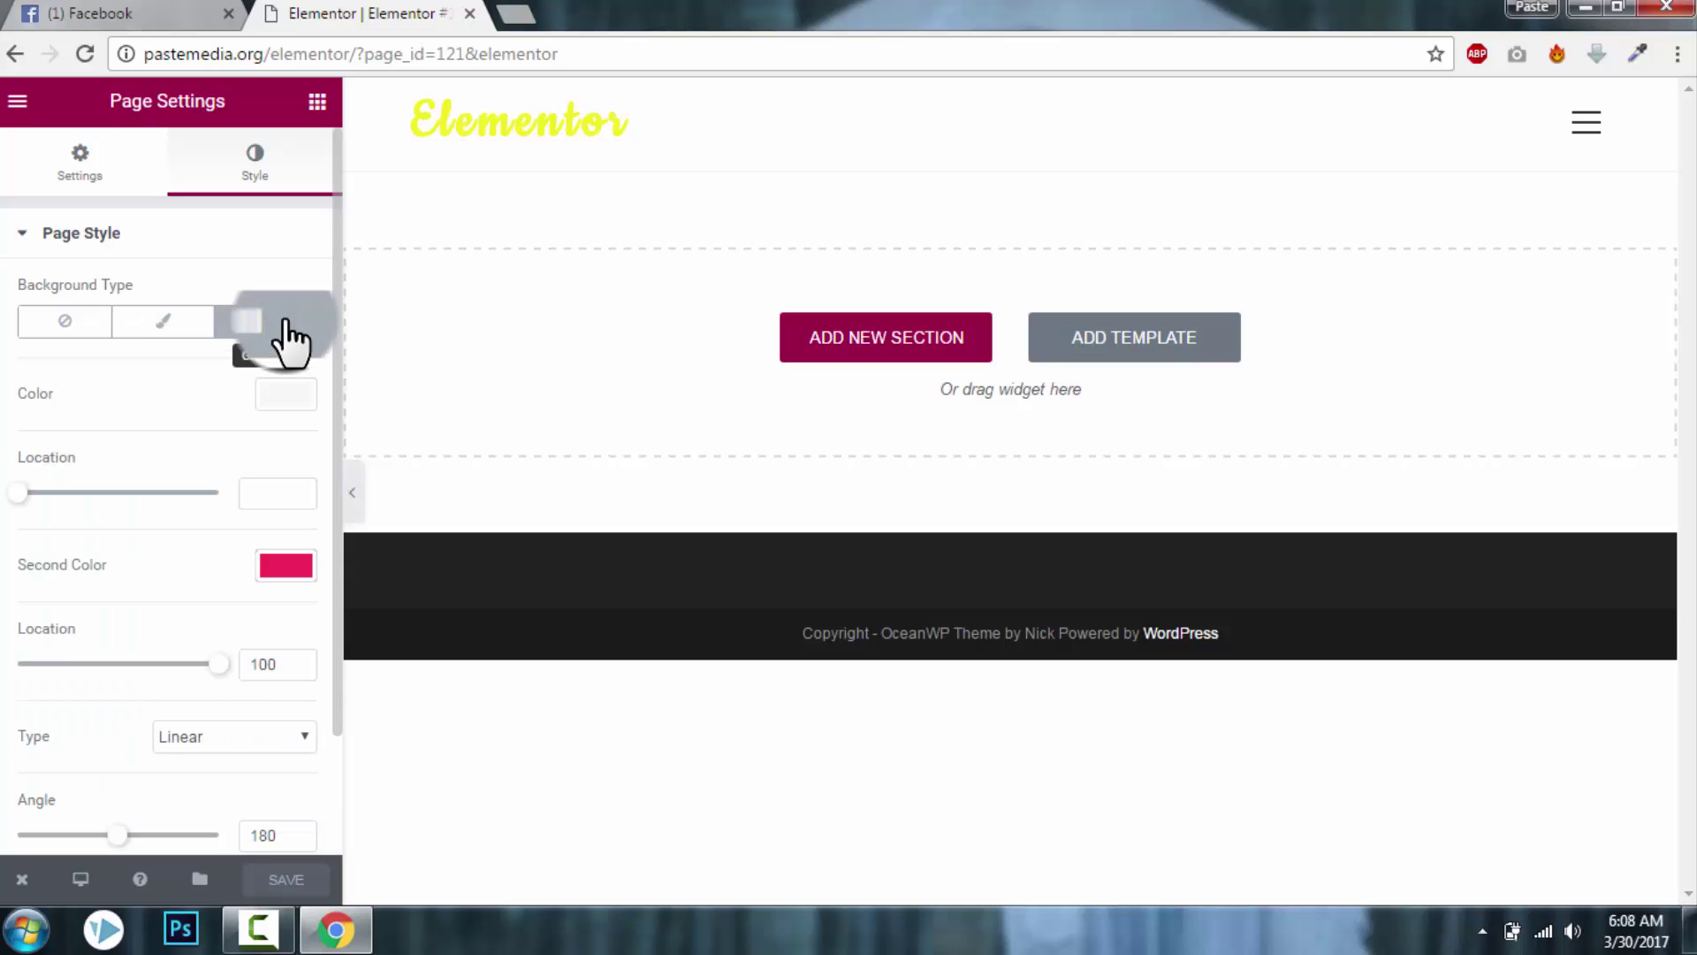
pyautogui.click(282, 396)
pyautogui.click(184, 480)
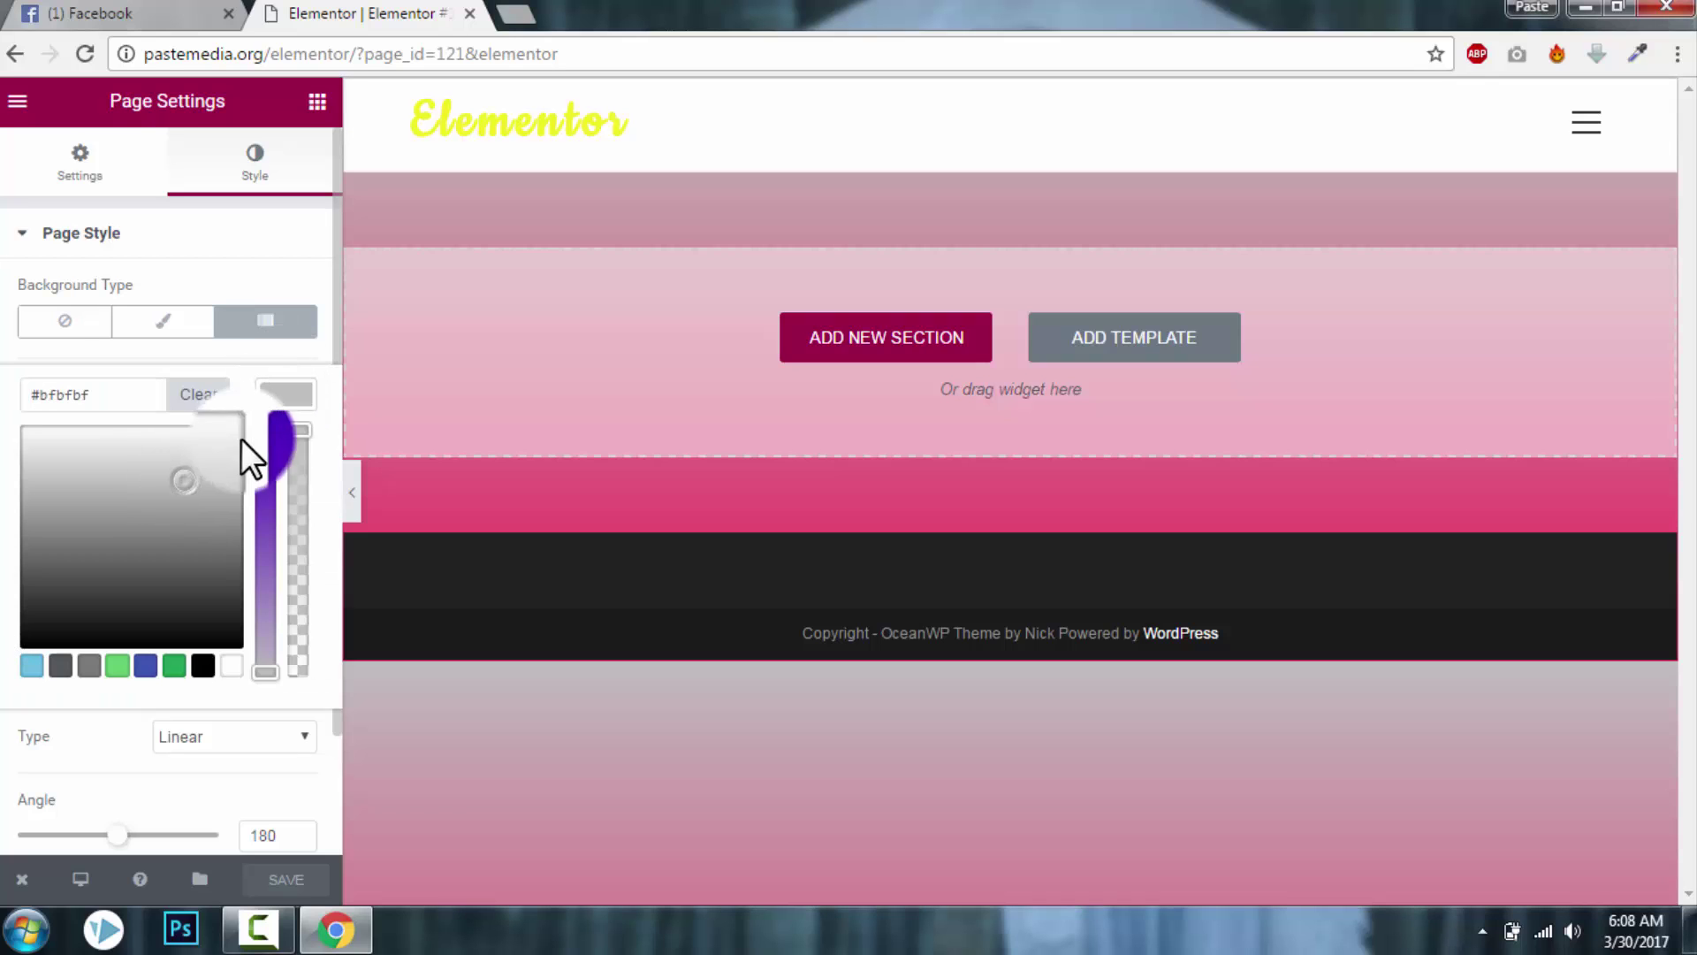
pyautogui.click(257, 483)
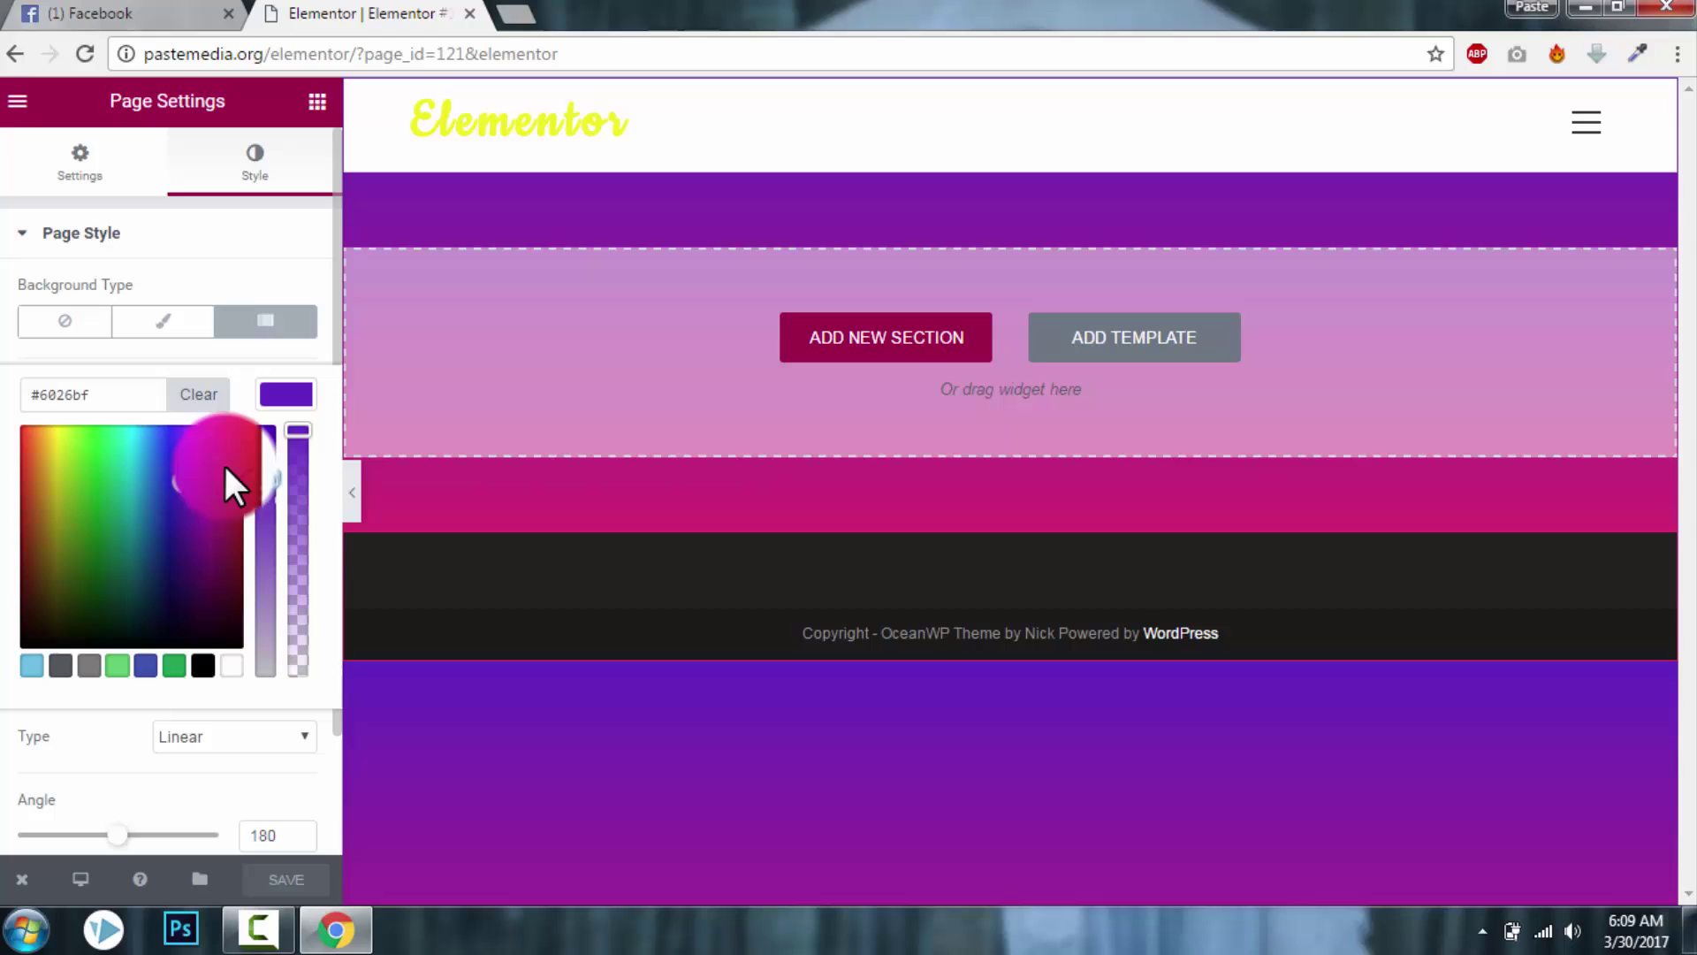
pyautogui.click(225, 464)
pyautogui.moveTo(225, 464); pyautogui.dragTo(213, 449)
pyautogui.click(305, 402)
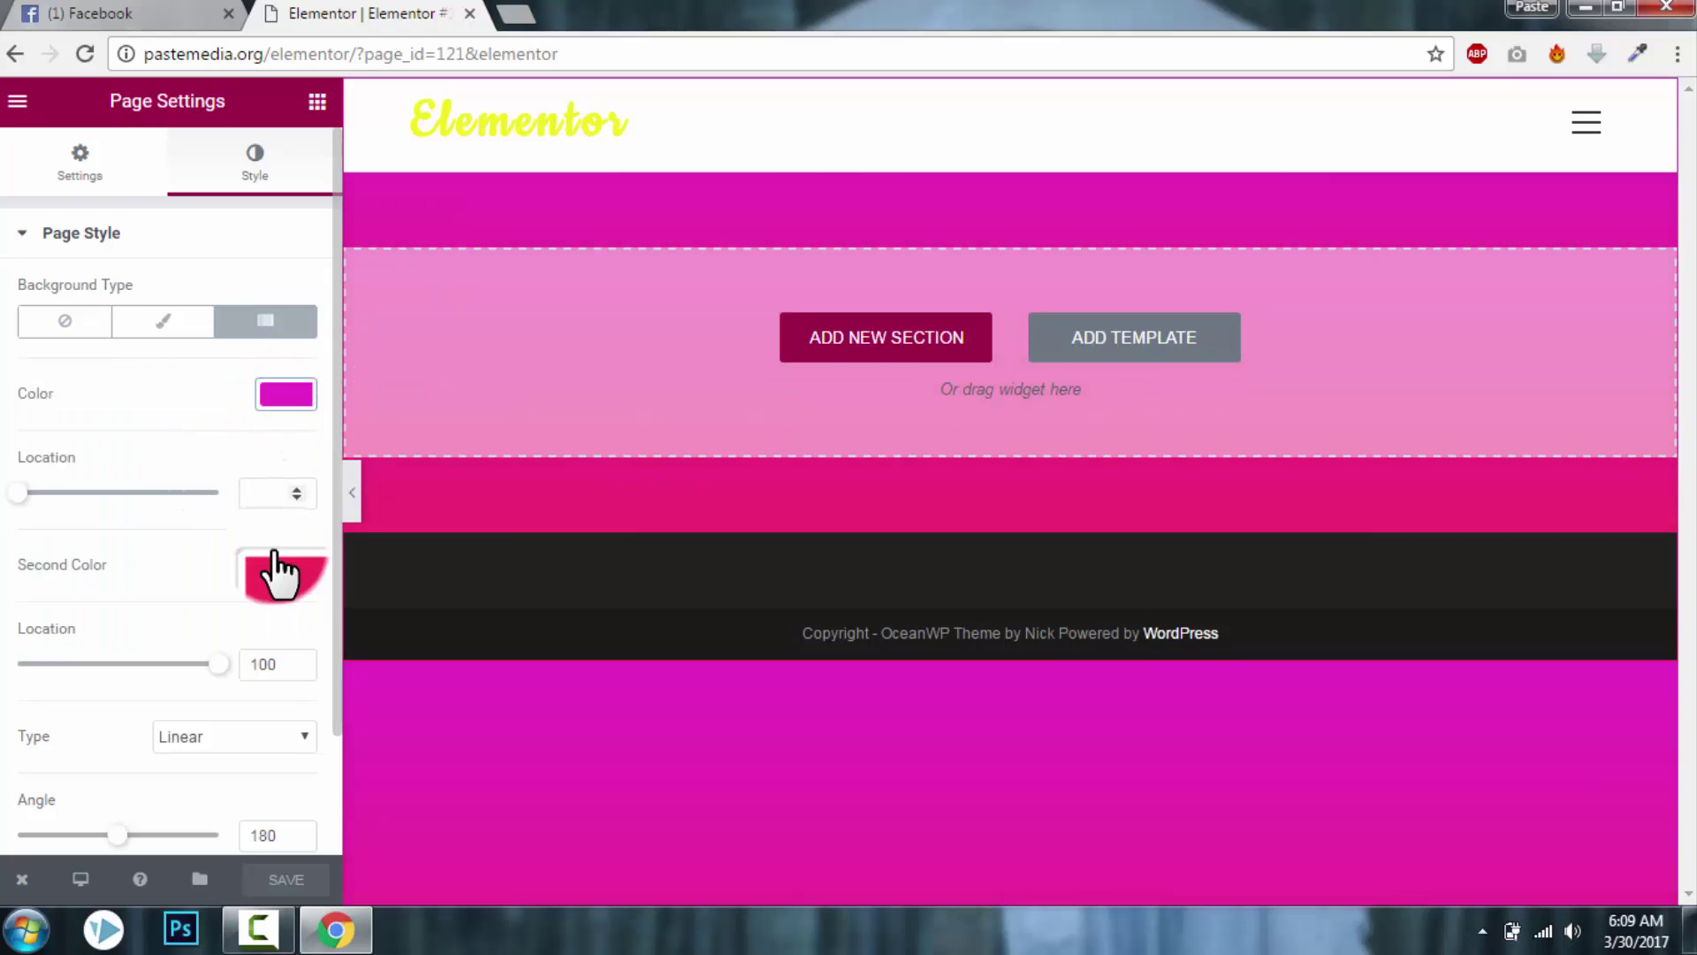
pyautogui.click(278, 573)
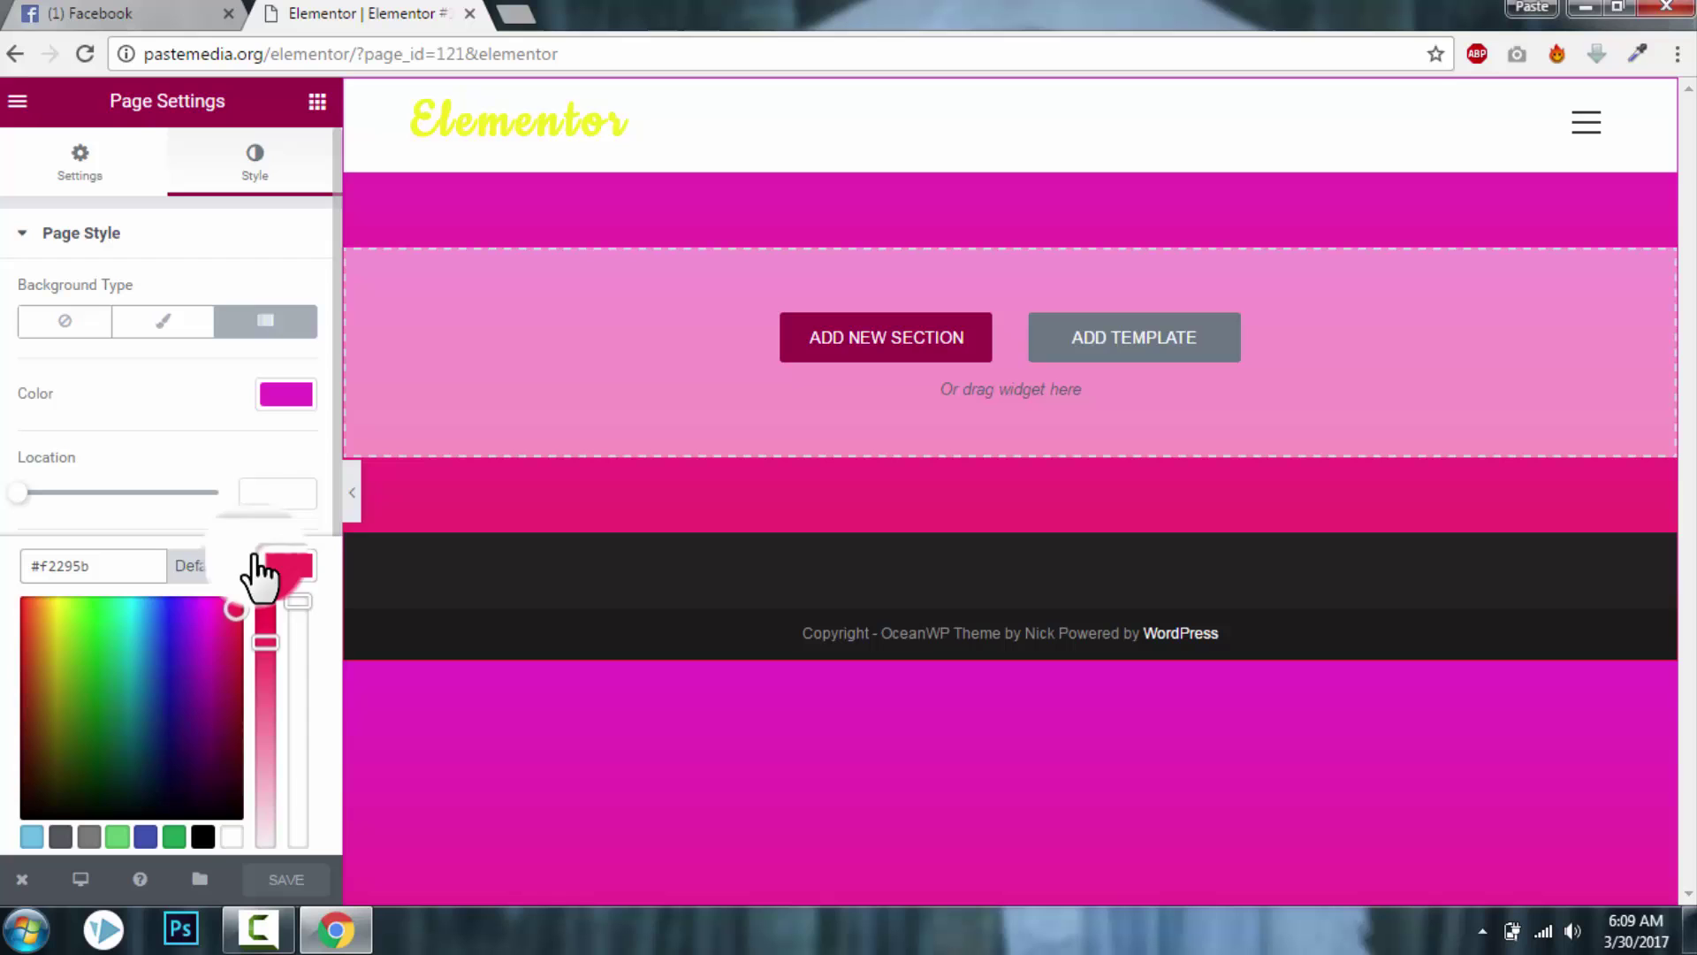
pyautogui.click(204, 665)
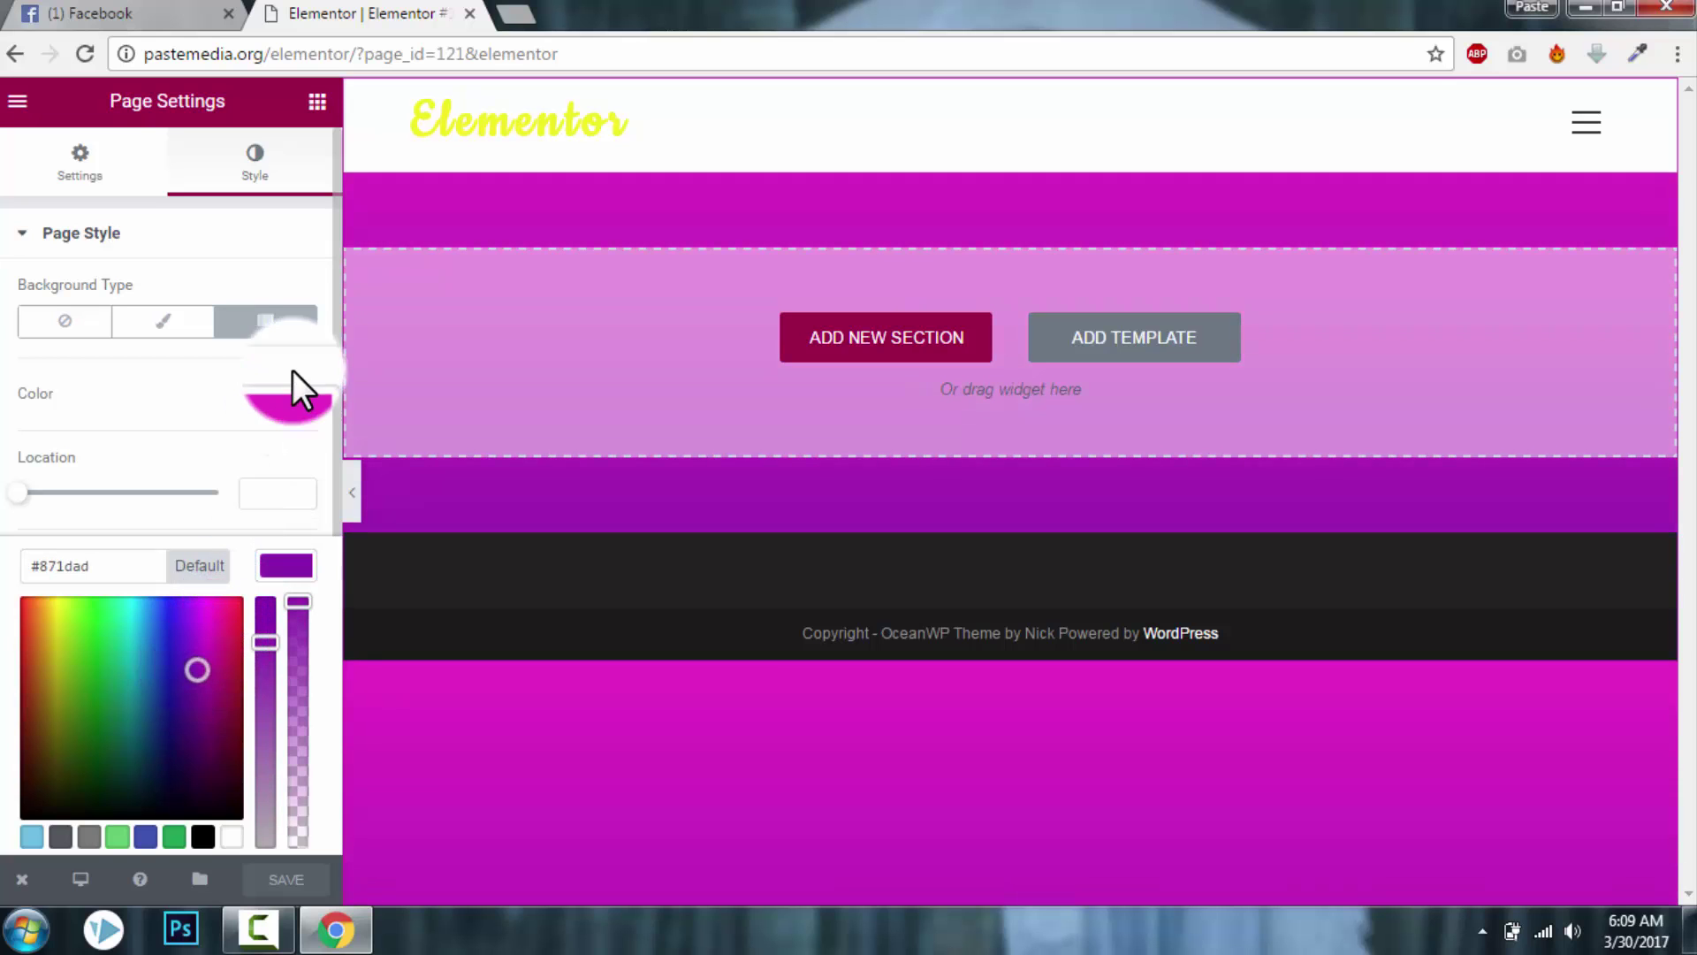
pyautogui.click(288, 395)
pyautogui.moveTo(227, 437); pyautogui.dragTo(313, 402)
pyautogui.click(313, 402)
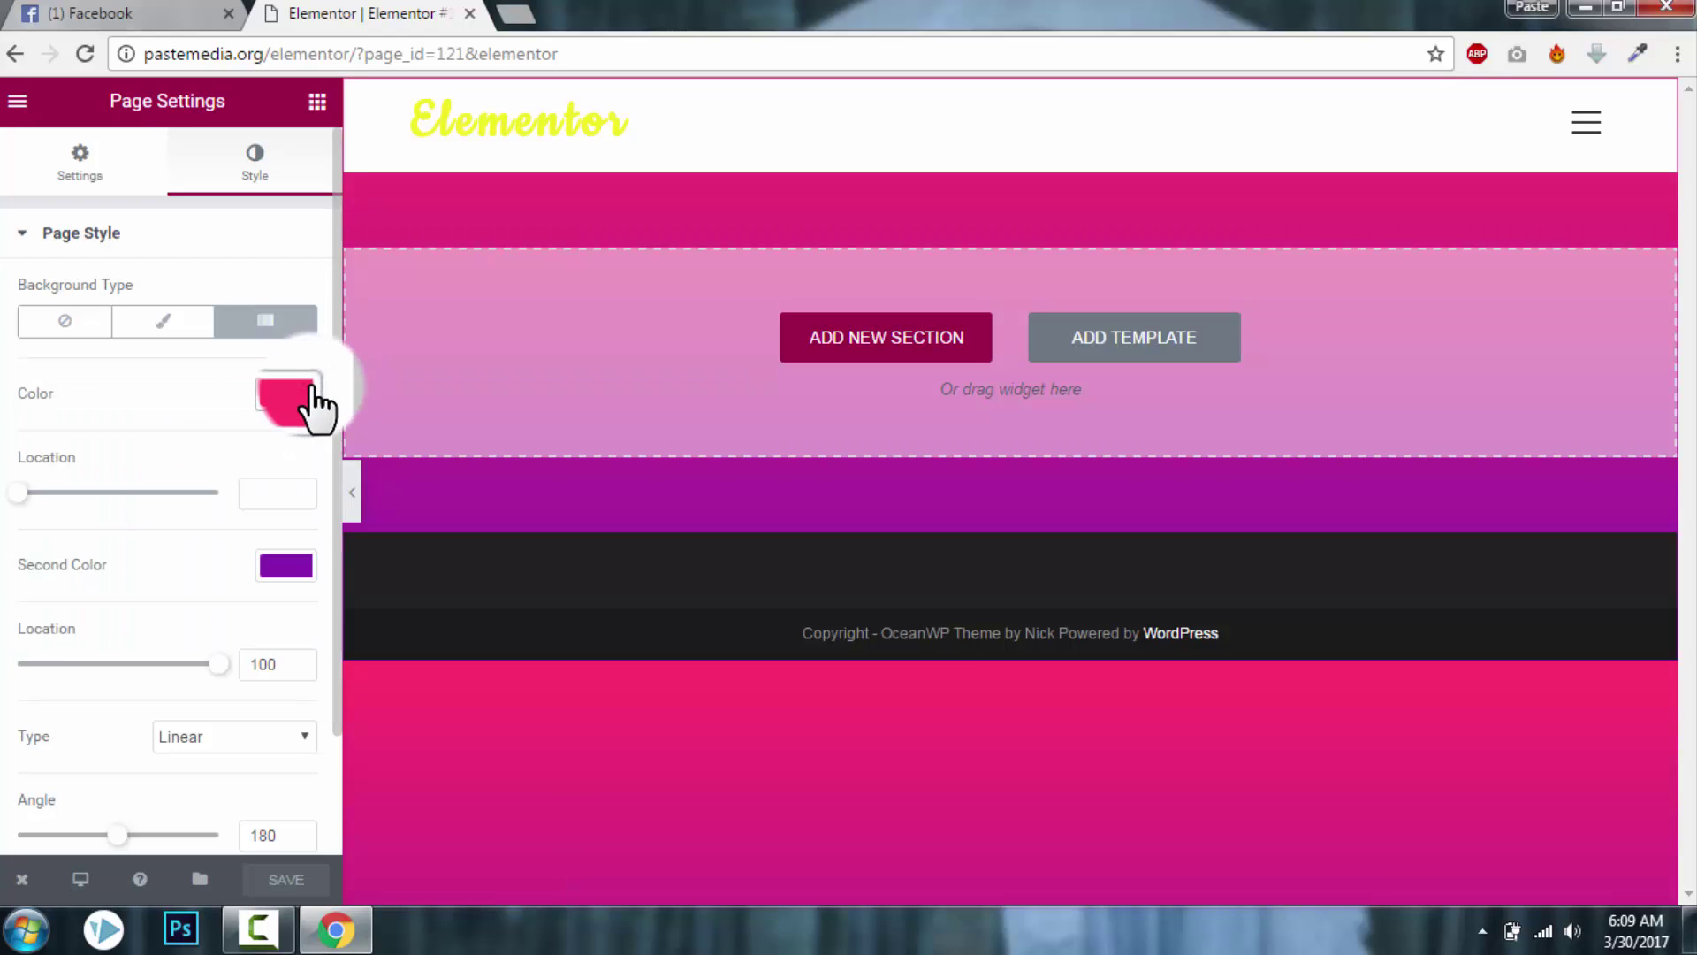
# Angle the gradient at 130 and keep its type Linear.
pyautogui.scroll(-2, 152, 723)
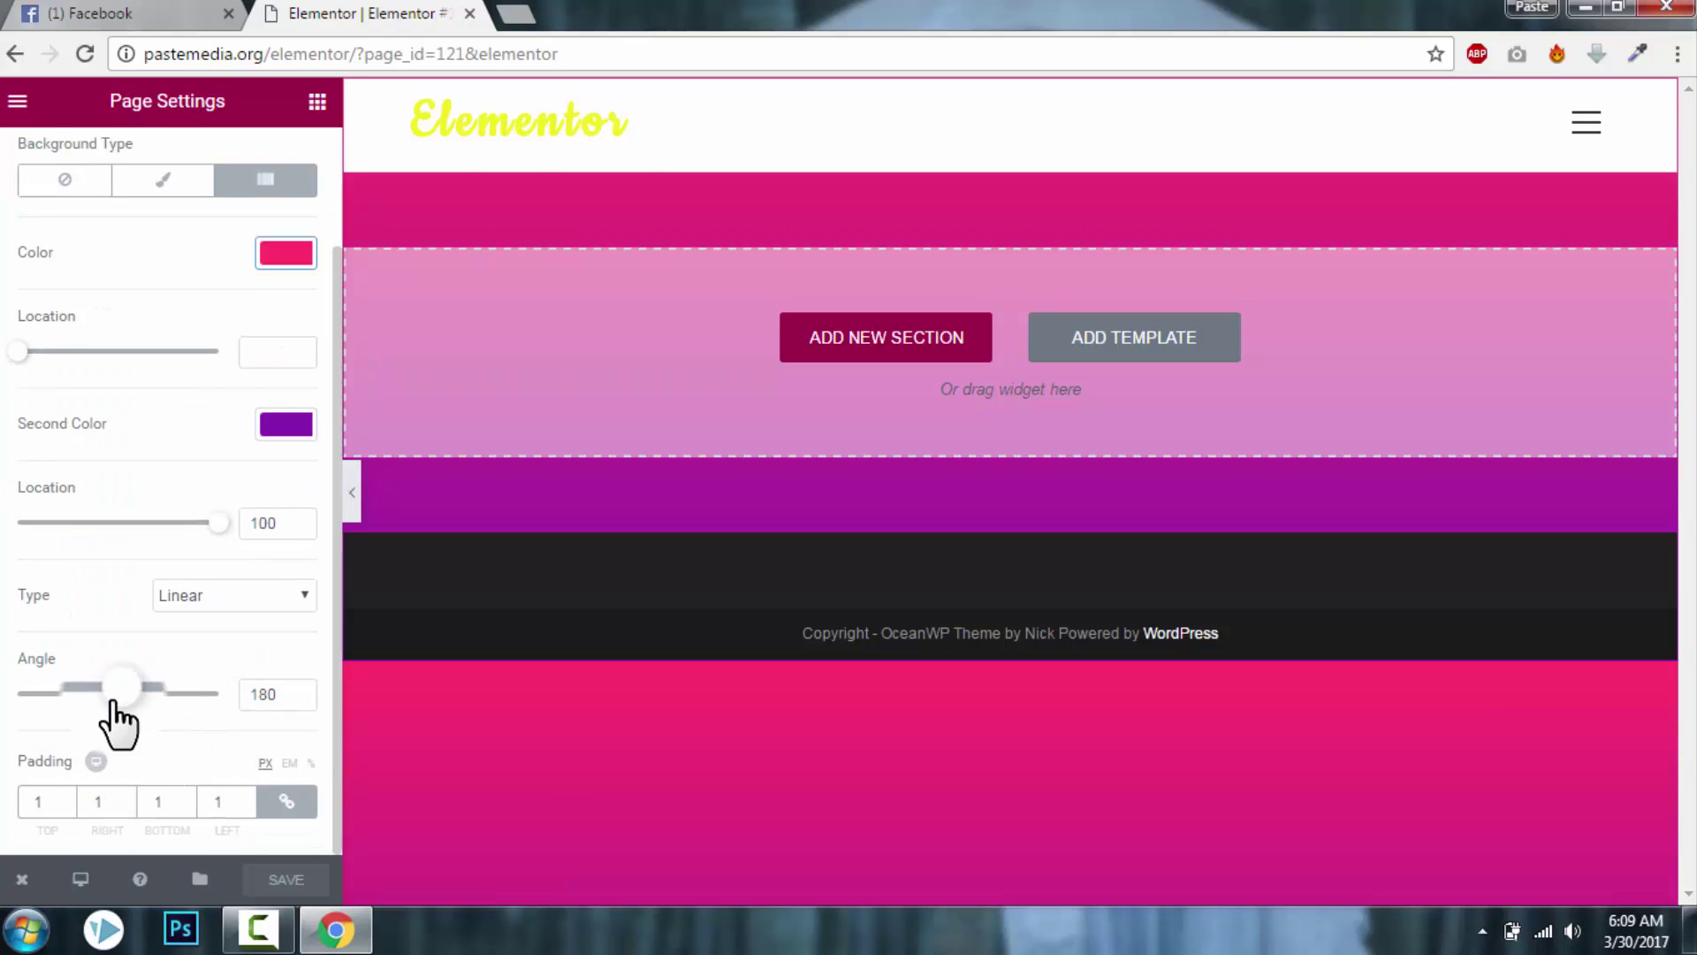
pyautogui.moveTo(114, 701); pyautogui.dragTo(83, 681)
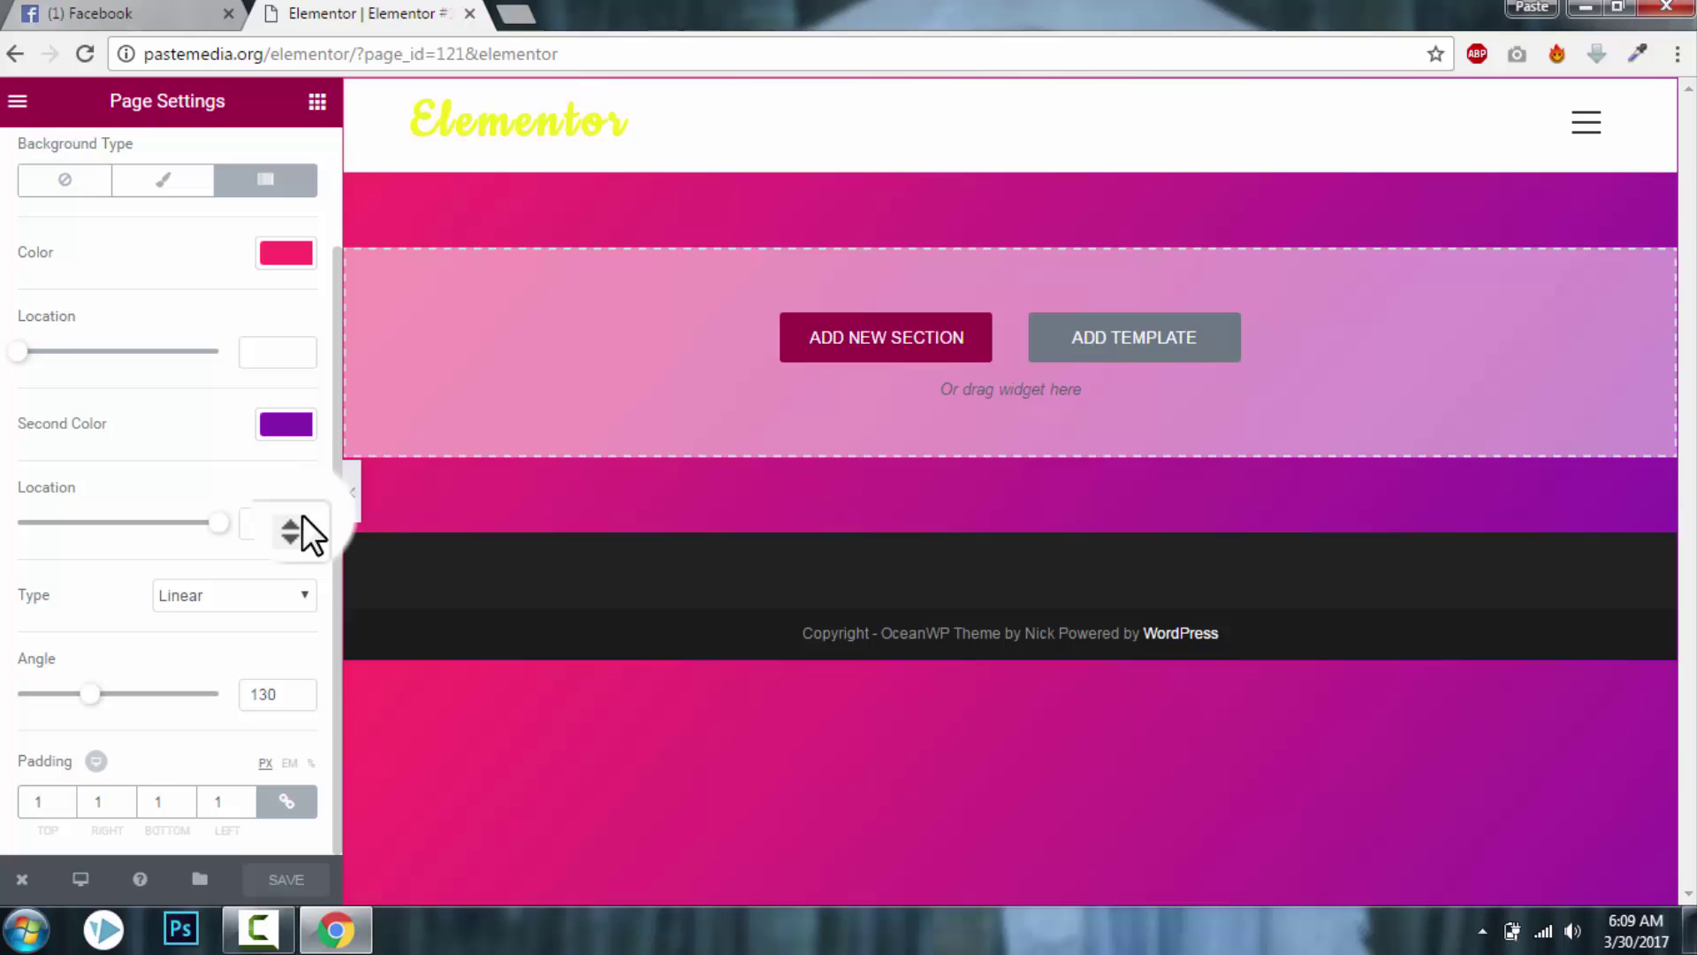
pyautogui.click(352, 493)
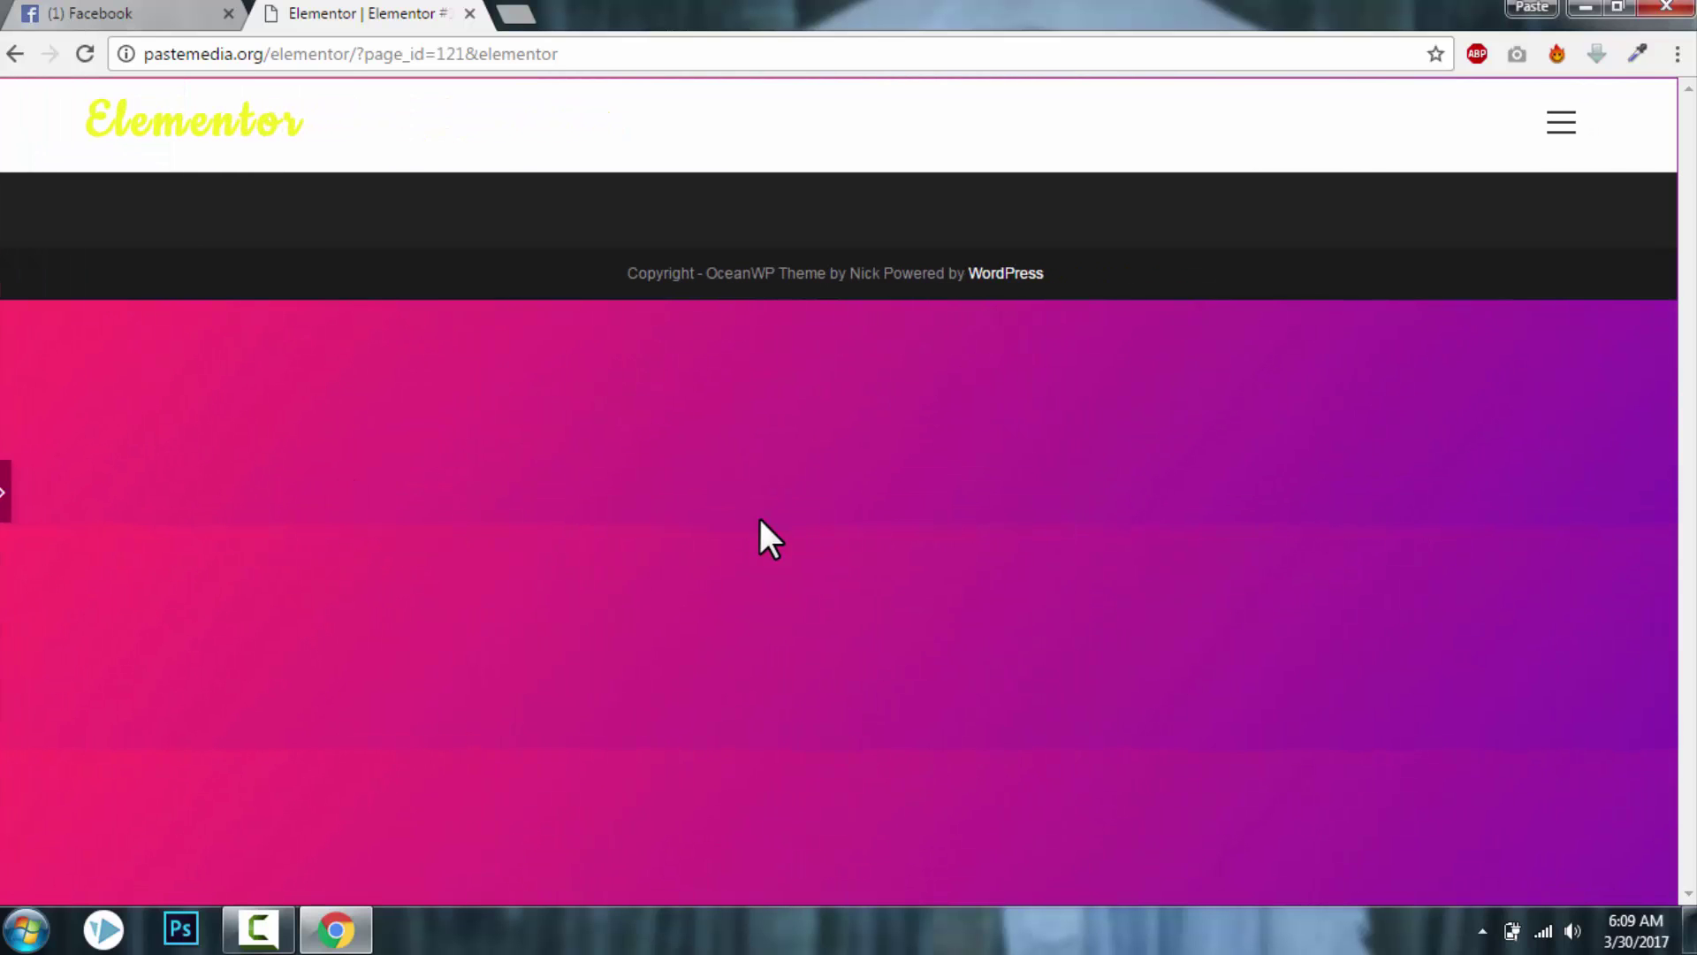
pyautogui.click(7, 495)
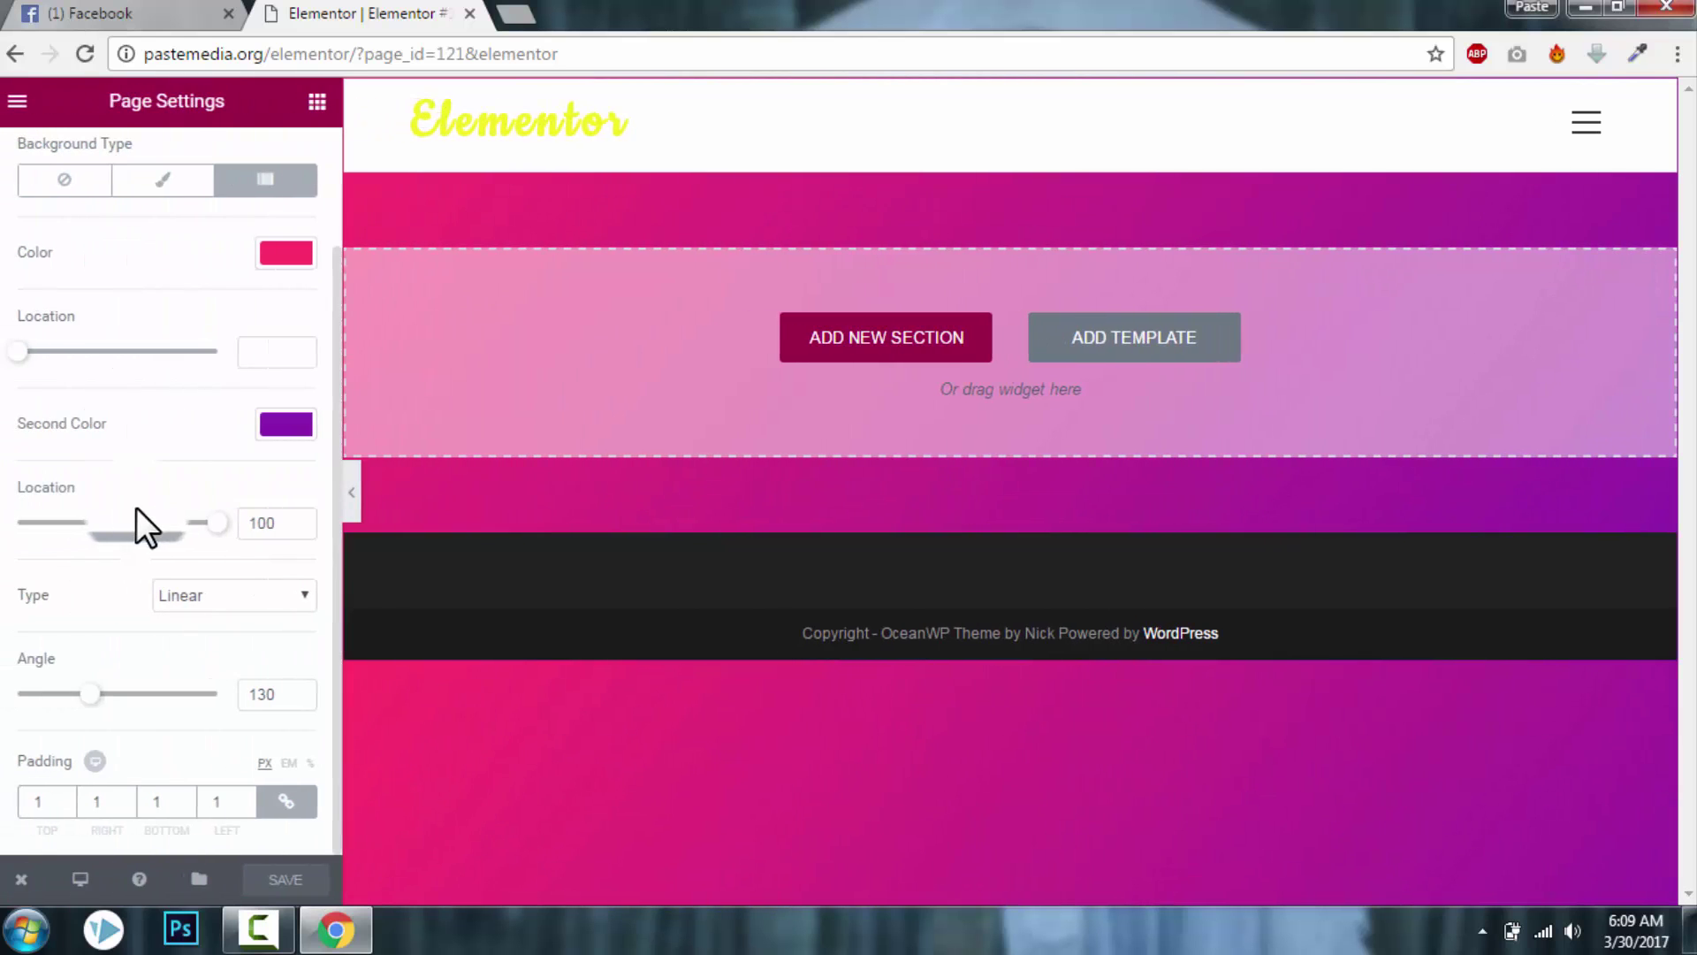
pyautogui.click(249, 598)
pyautogui.click(250, 598)
pyautogui.click(251, 599)
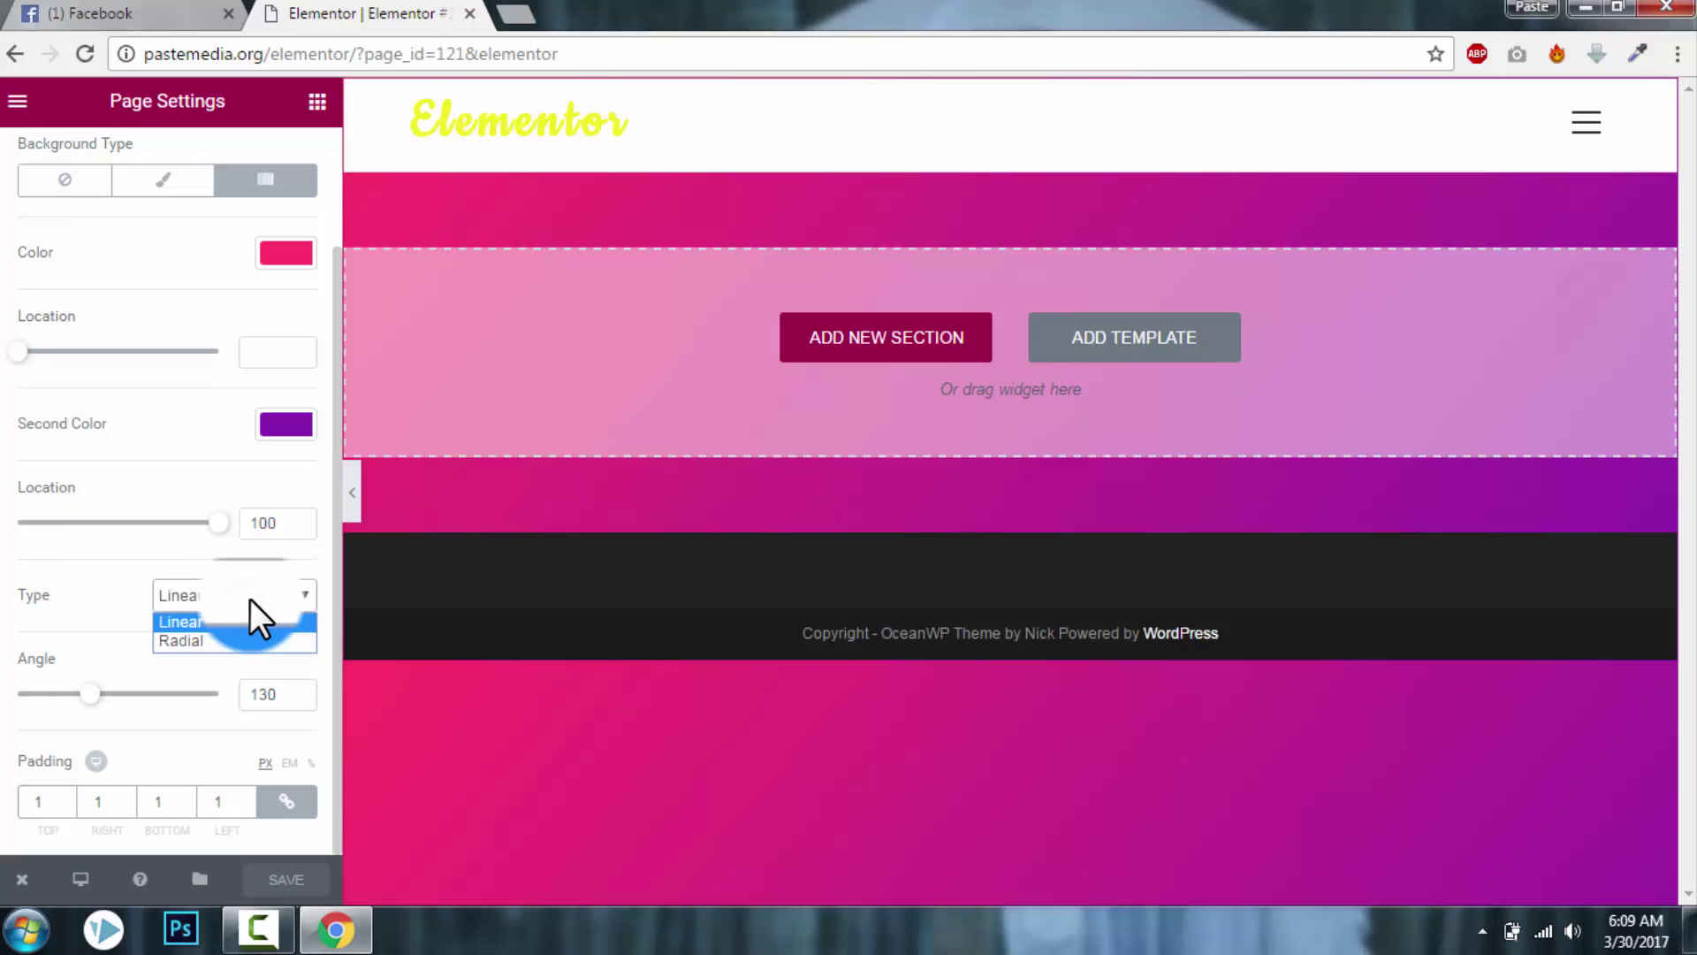
pyautogui.click(249, 598)
pyautogui.scroll(2, 203, 462)
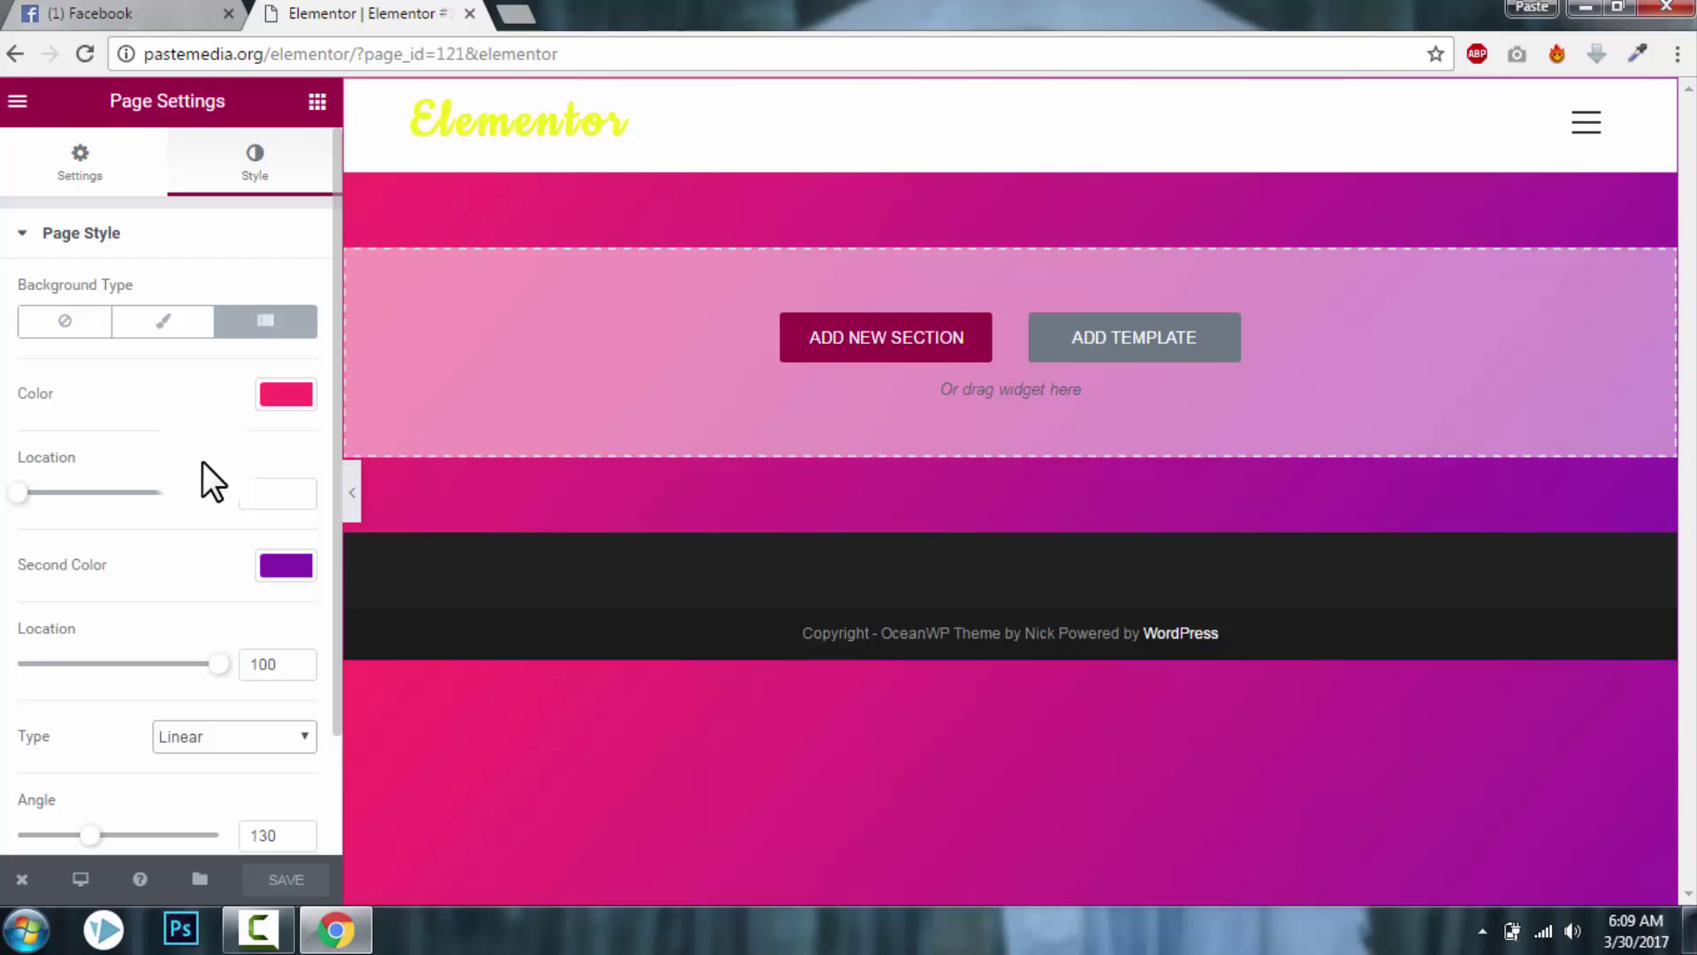
# Switch the background to Classic and insert the lake photo from the Media Library.
pyautogui.click(166, 327)
pyautogui.click(263, 608)
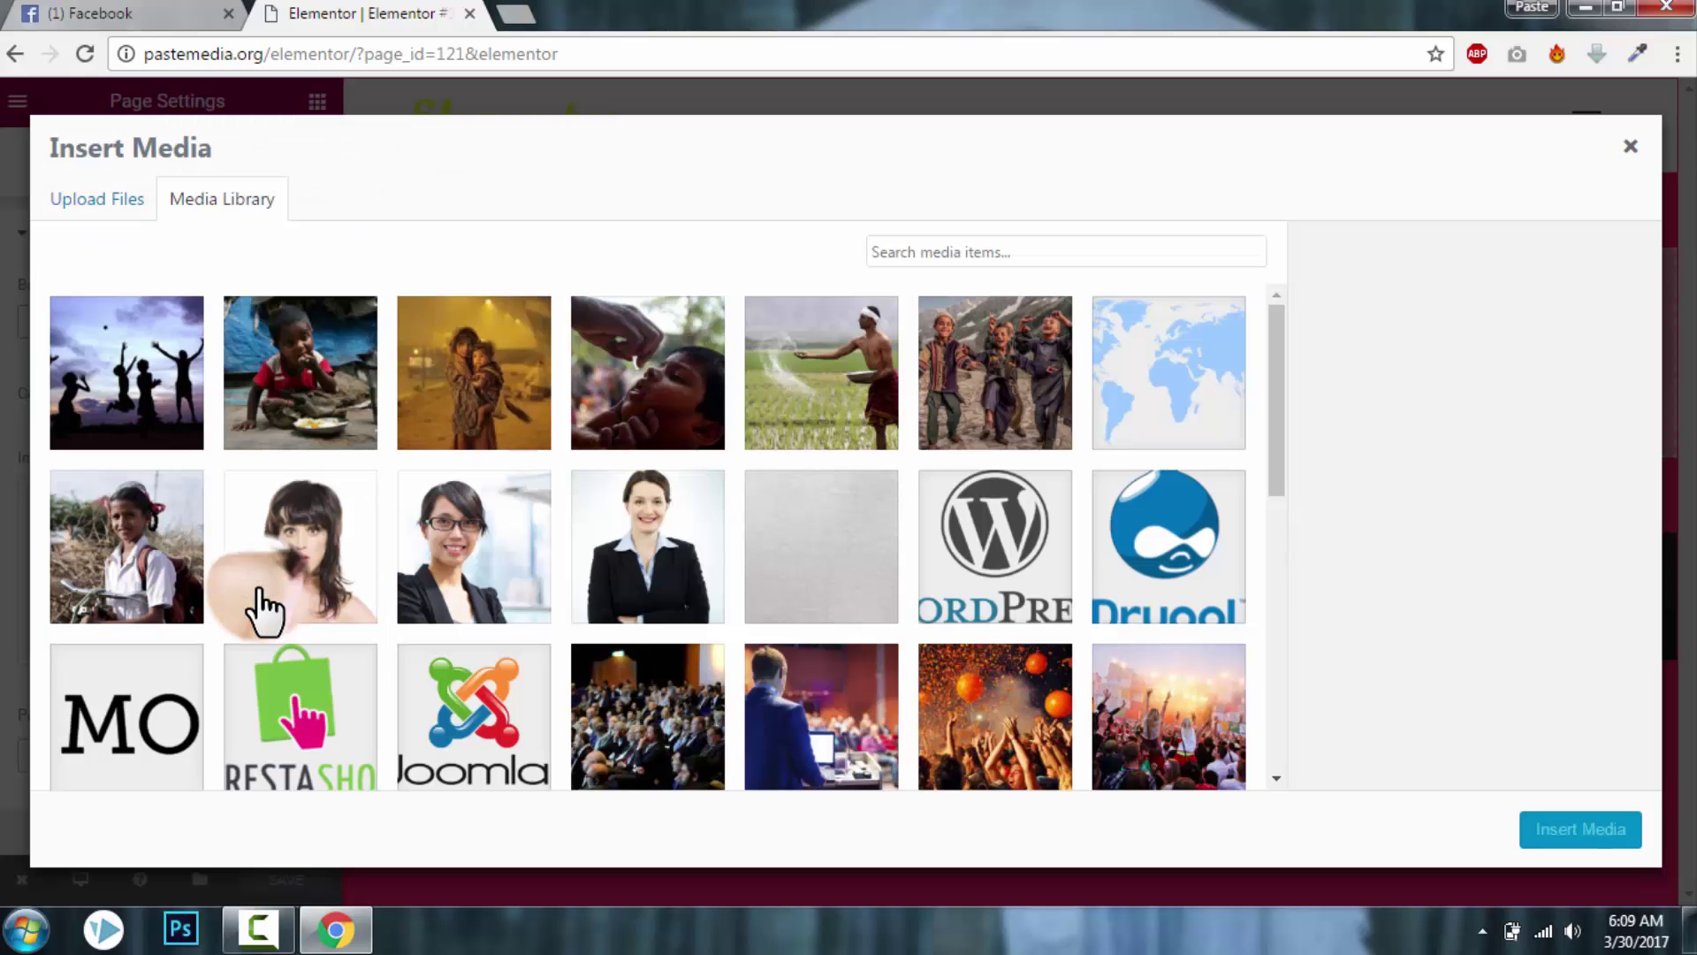
pyautogui.scroll(-1, 304, 451)
pyautogui.scroll(-10, 305, 451)
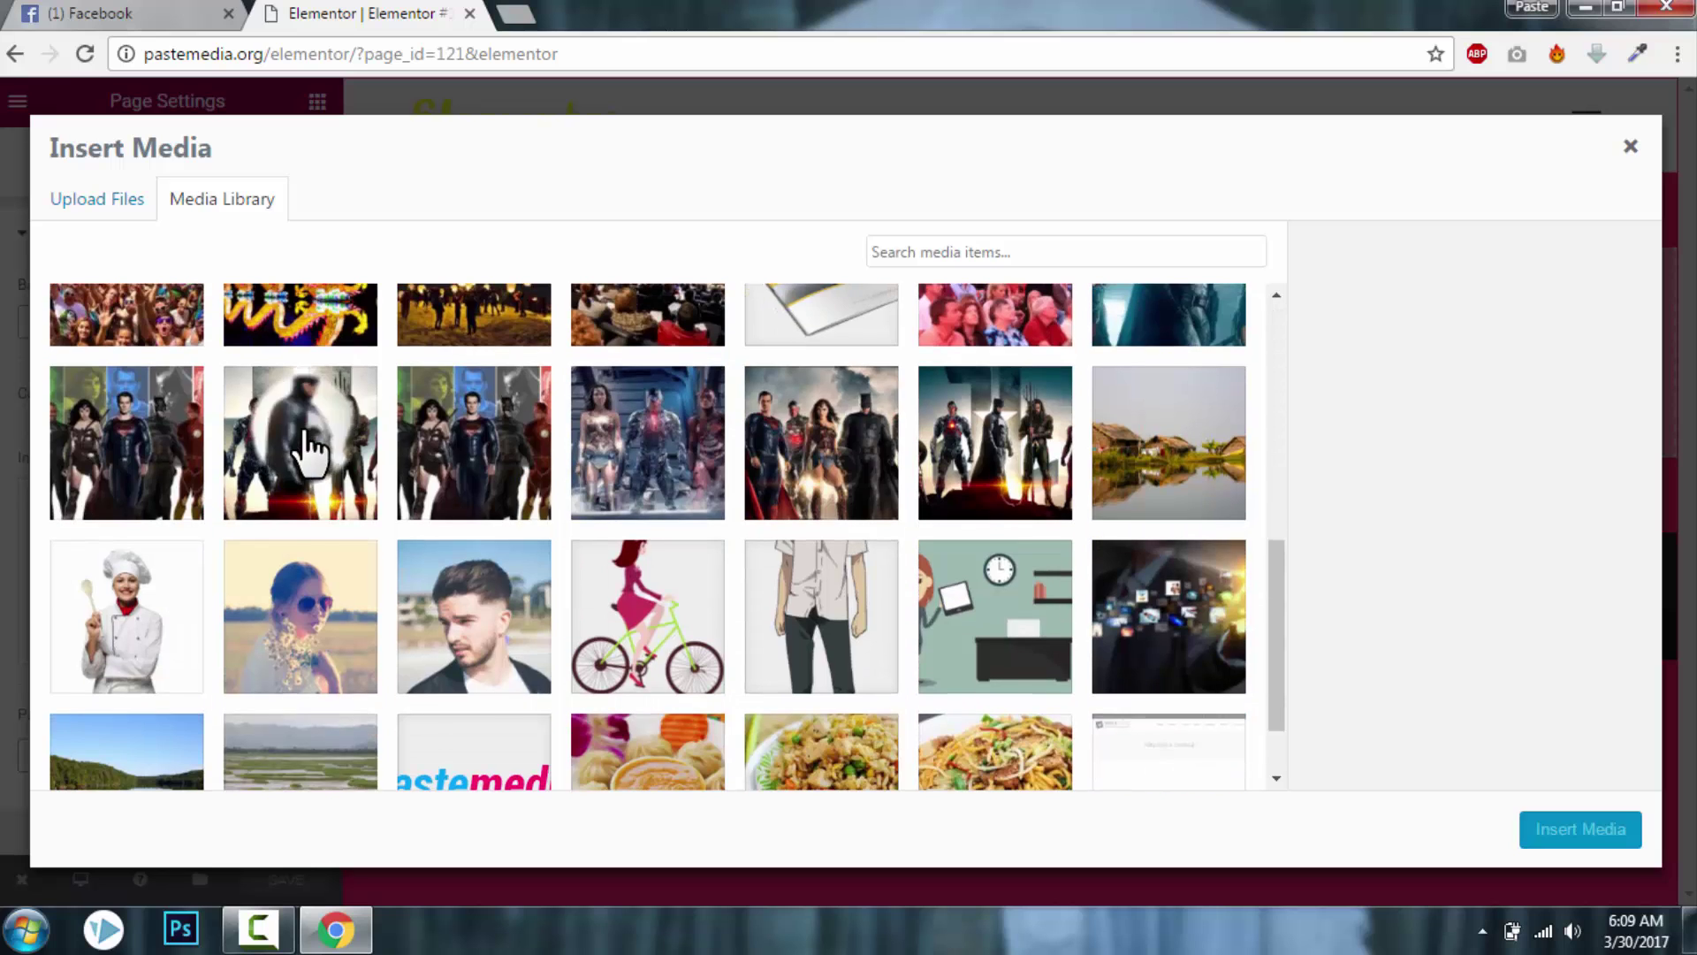
pyautogui.click(178, 758)
pyautogui.click(1591, 840)
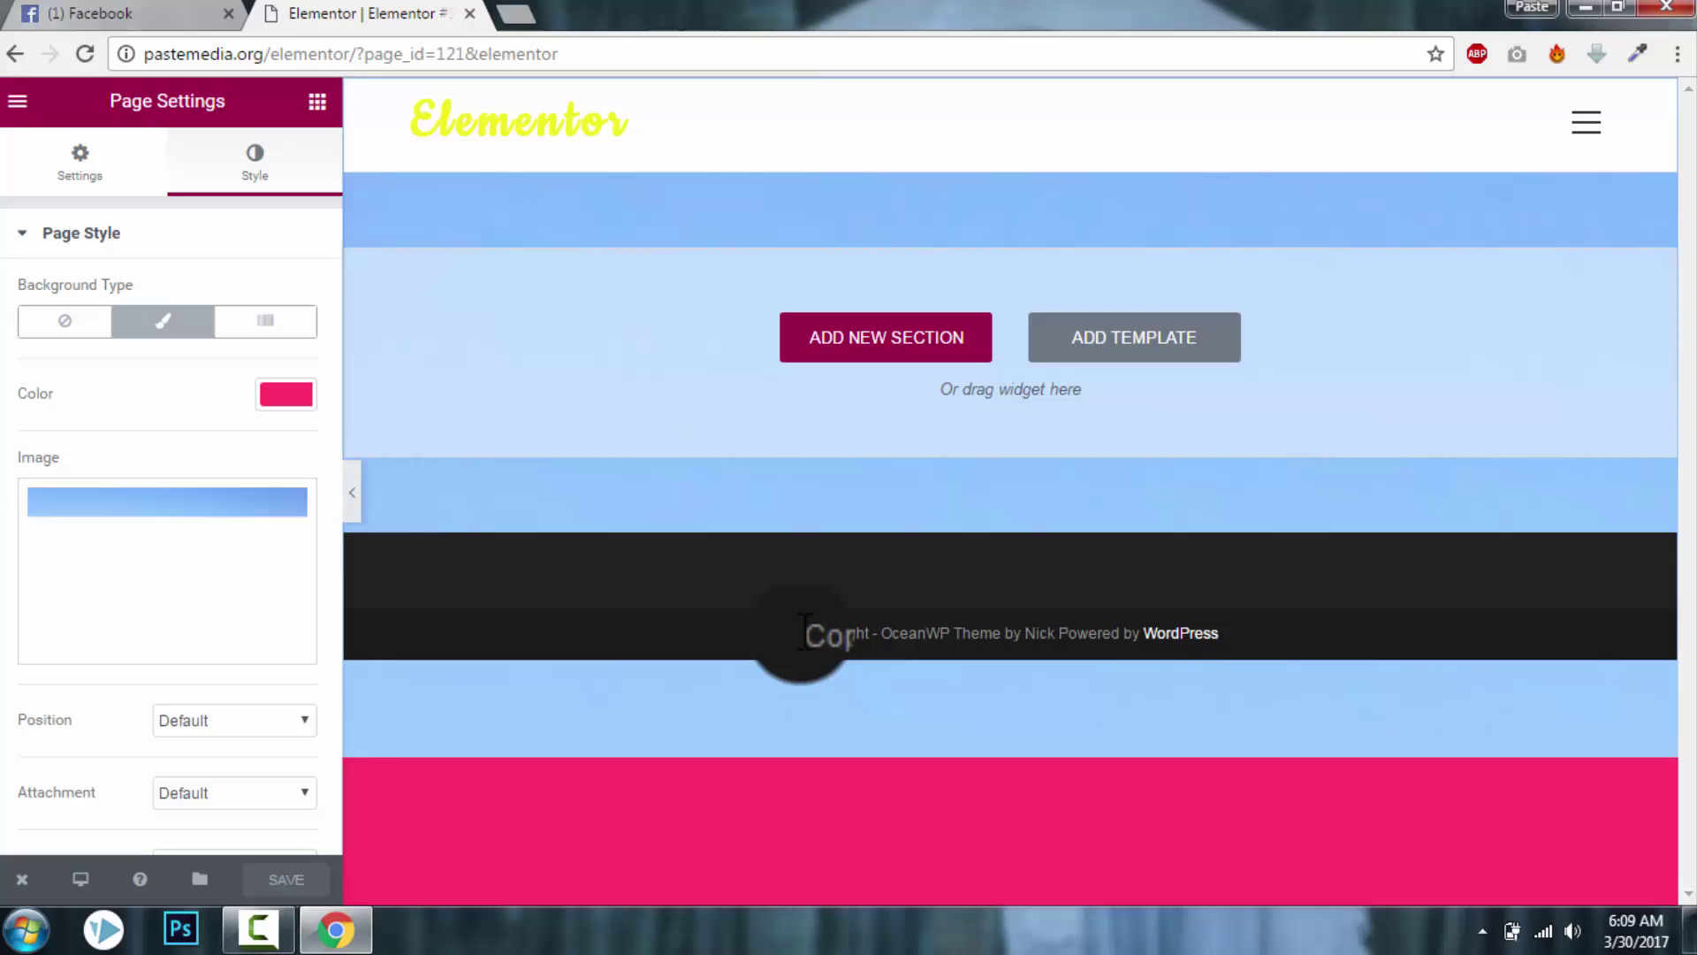
# Size the lake background image to Cover, keeping the default position.
pyautogui.click(351, 495)
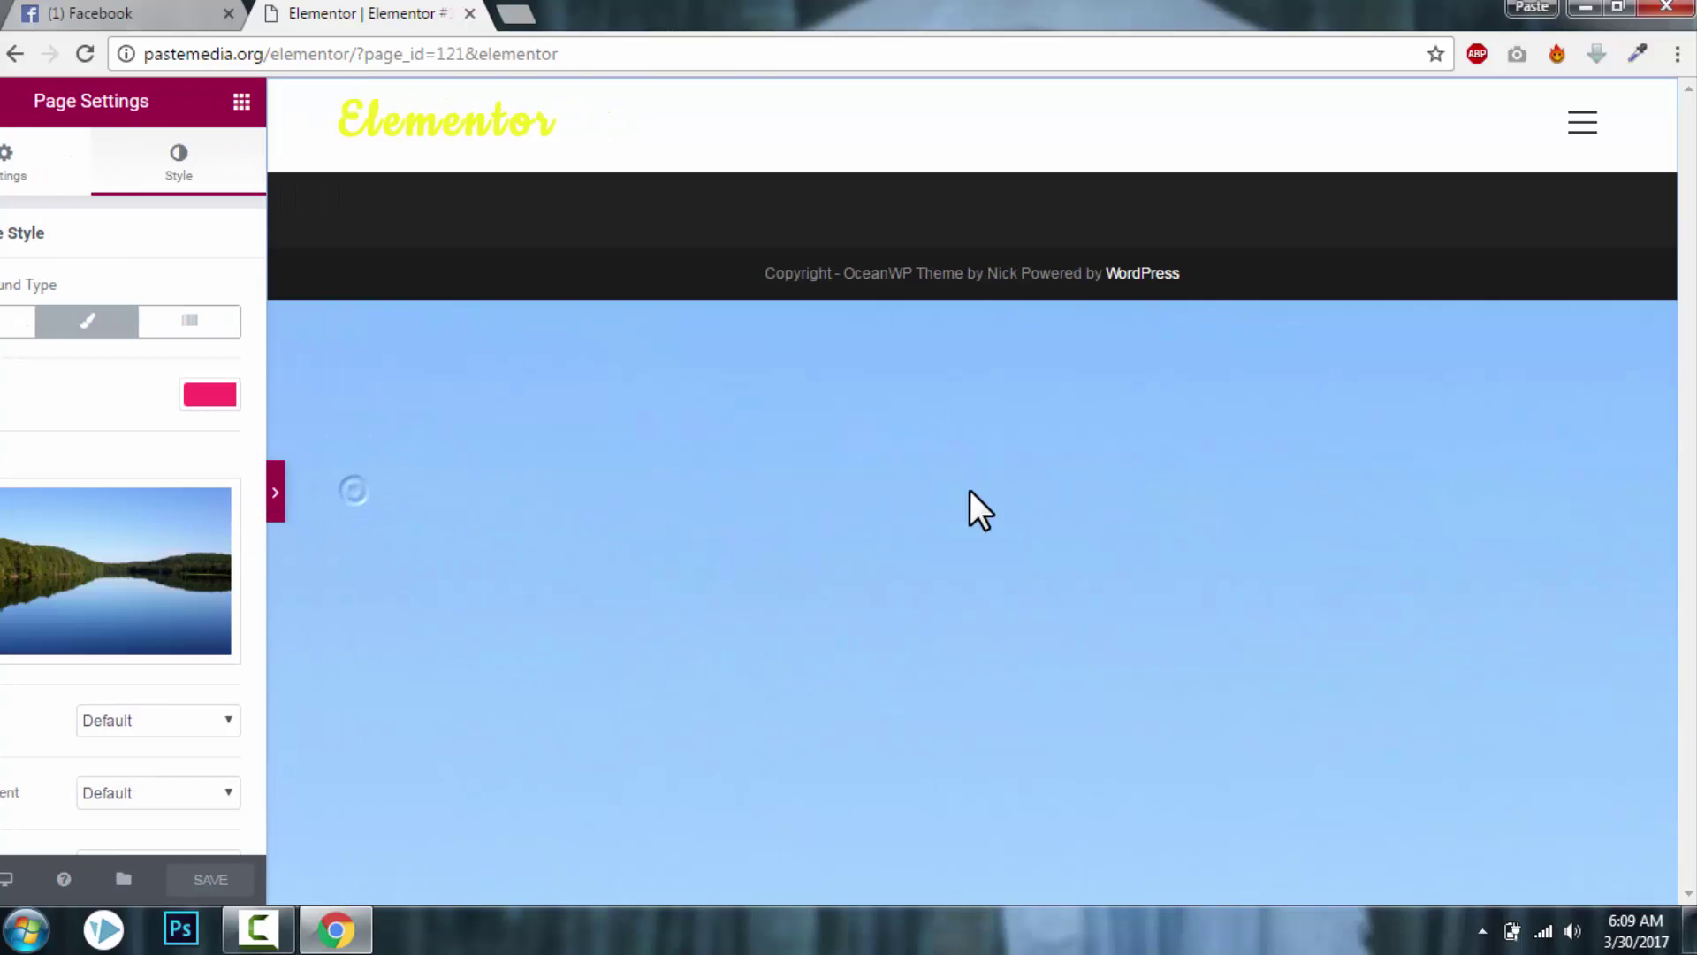
pyautogui.click(5, 491)
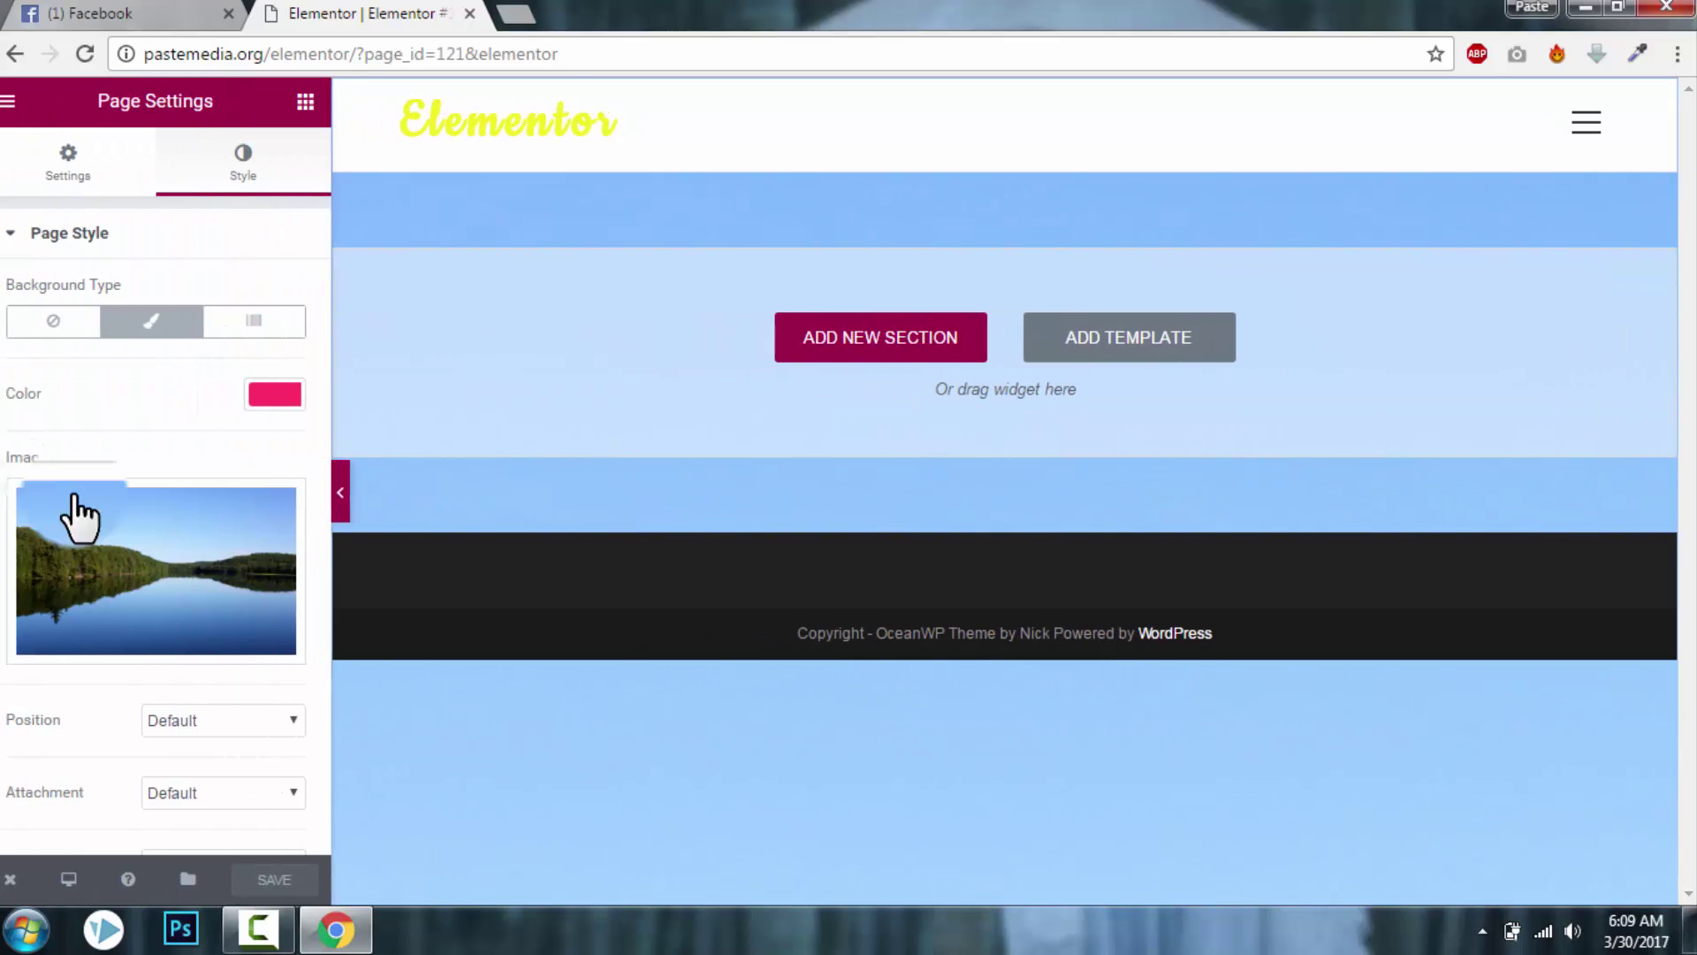
pyautogui.scroll(-3, 106, 574)
pyautogui.click(206, 476)
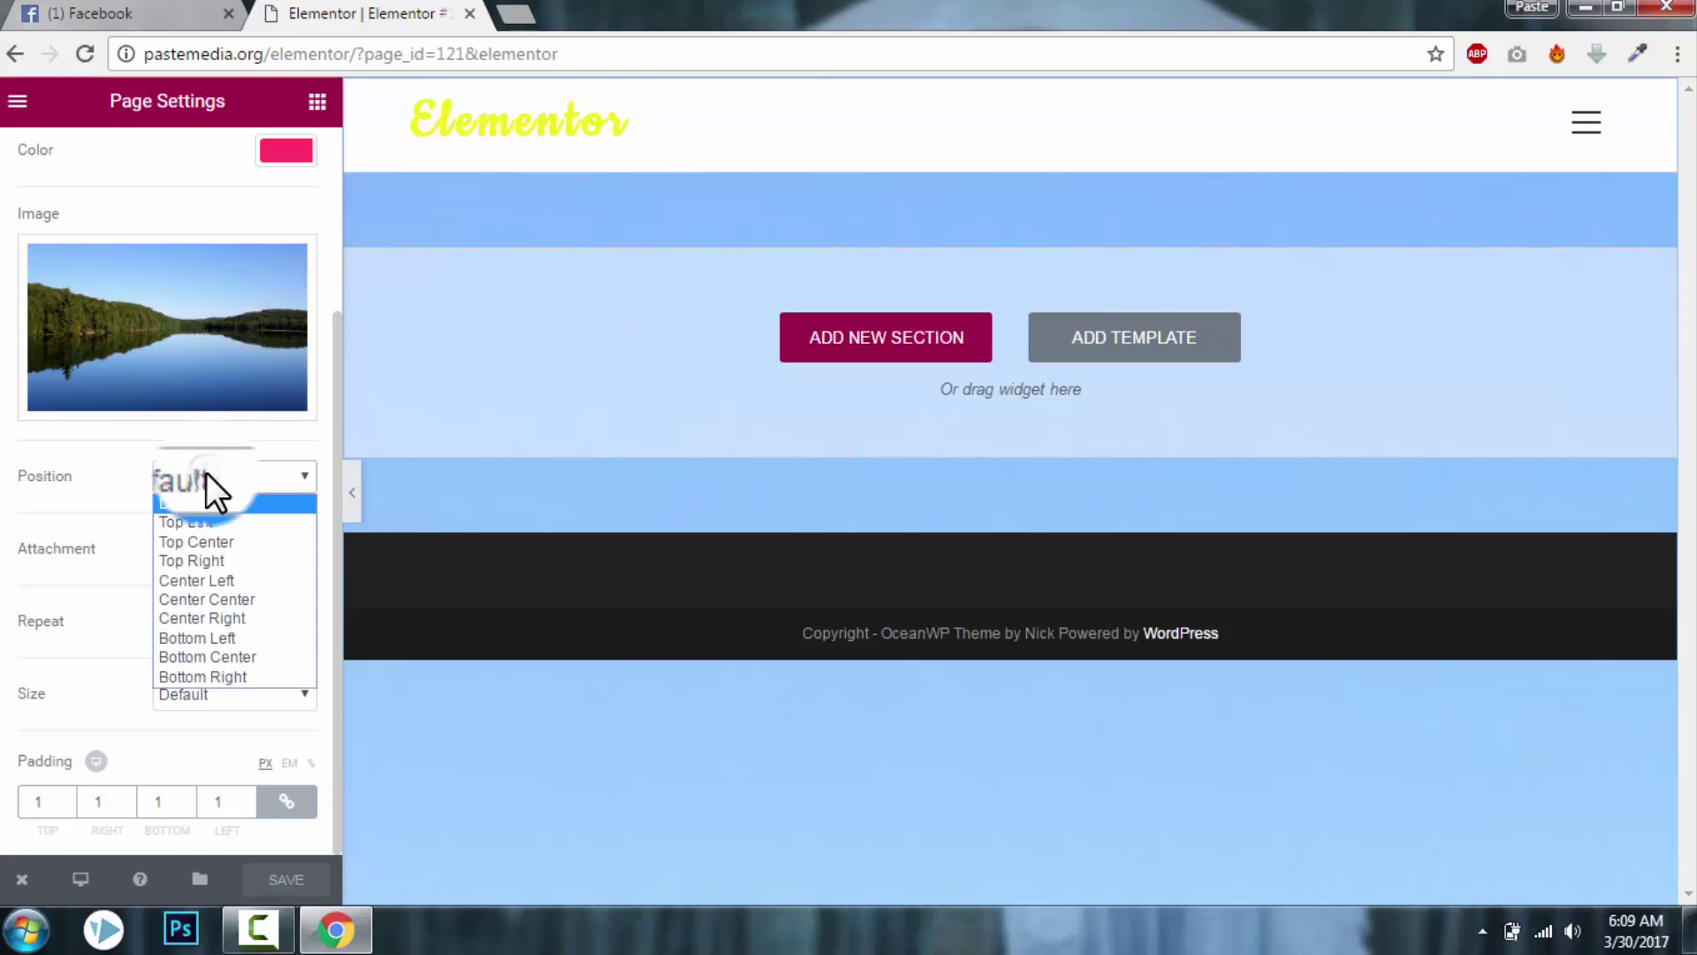
pyautogui.click(205, 472)
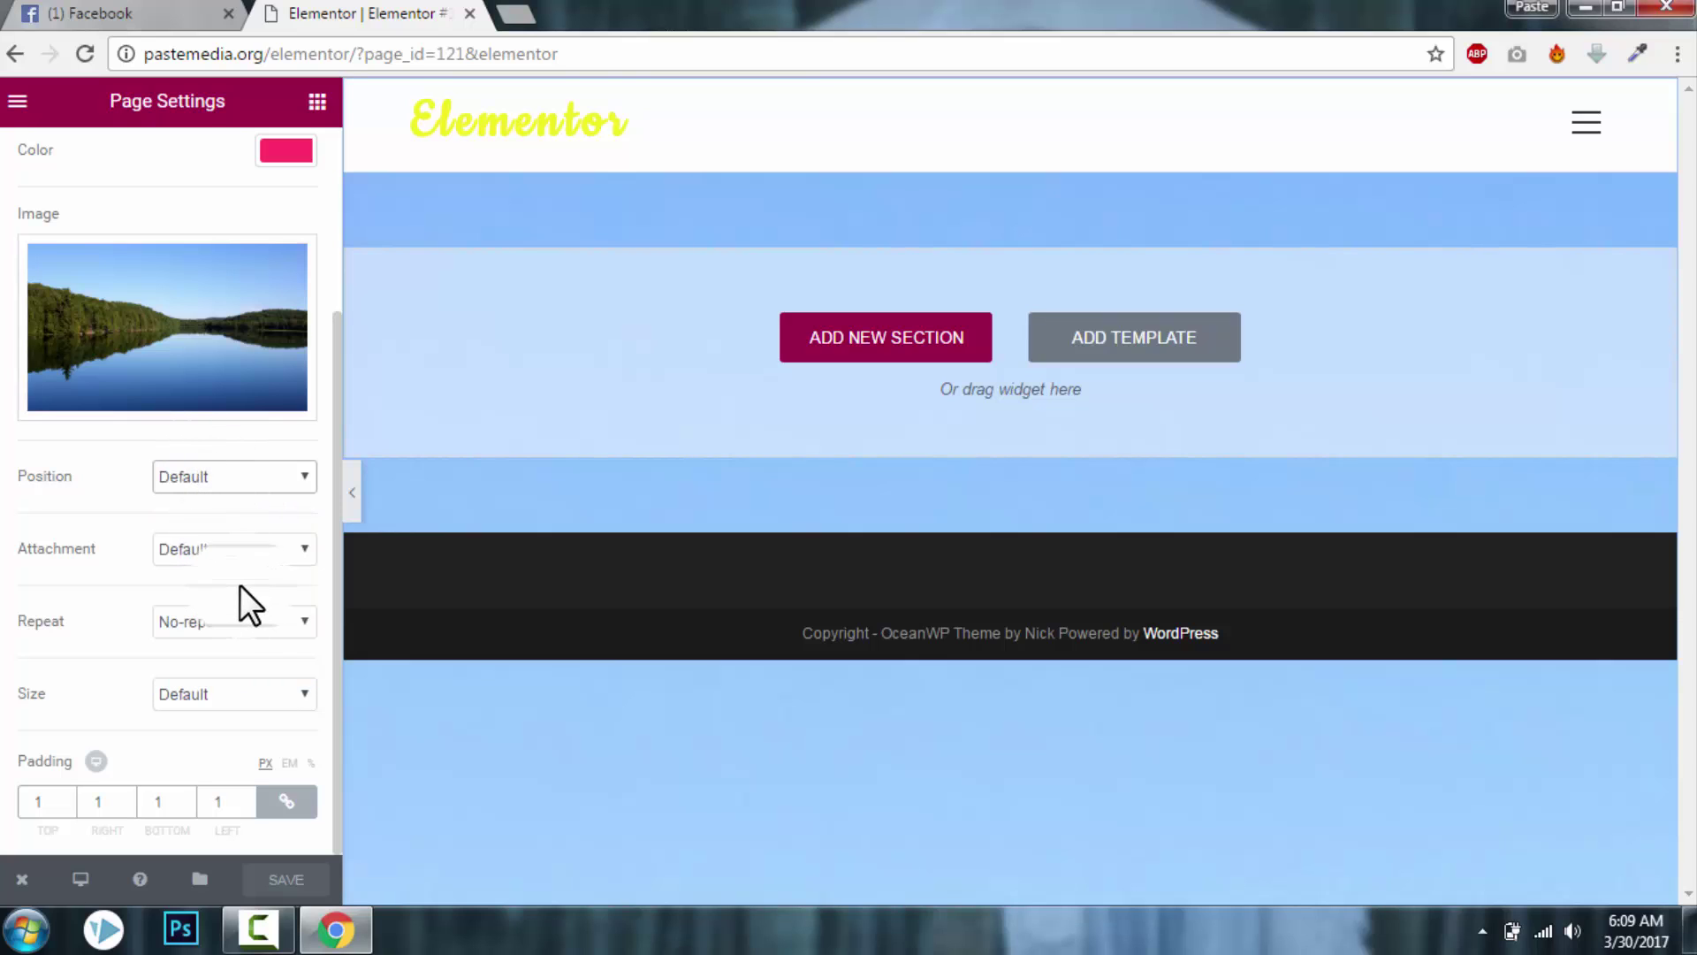
pyautogui.click(236, 684)
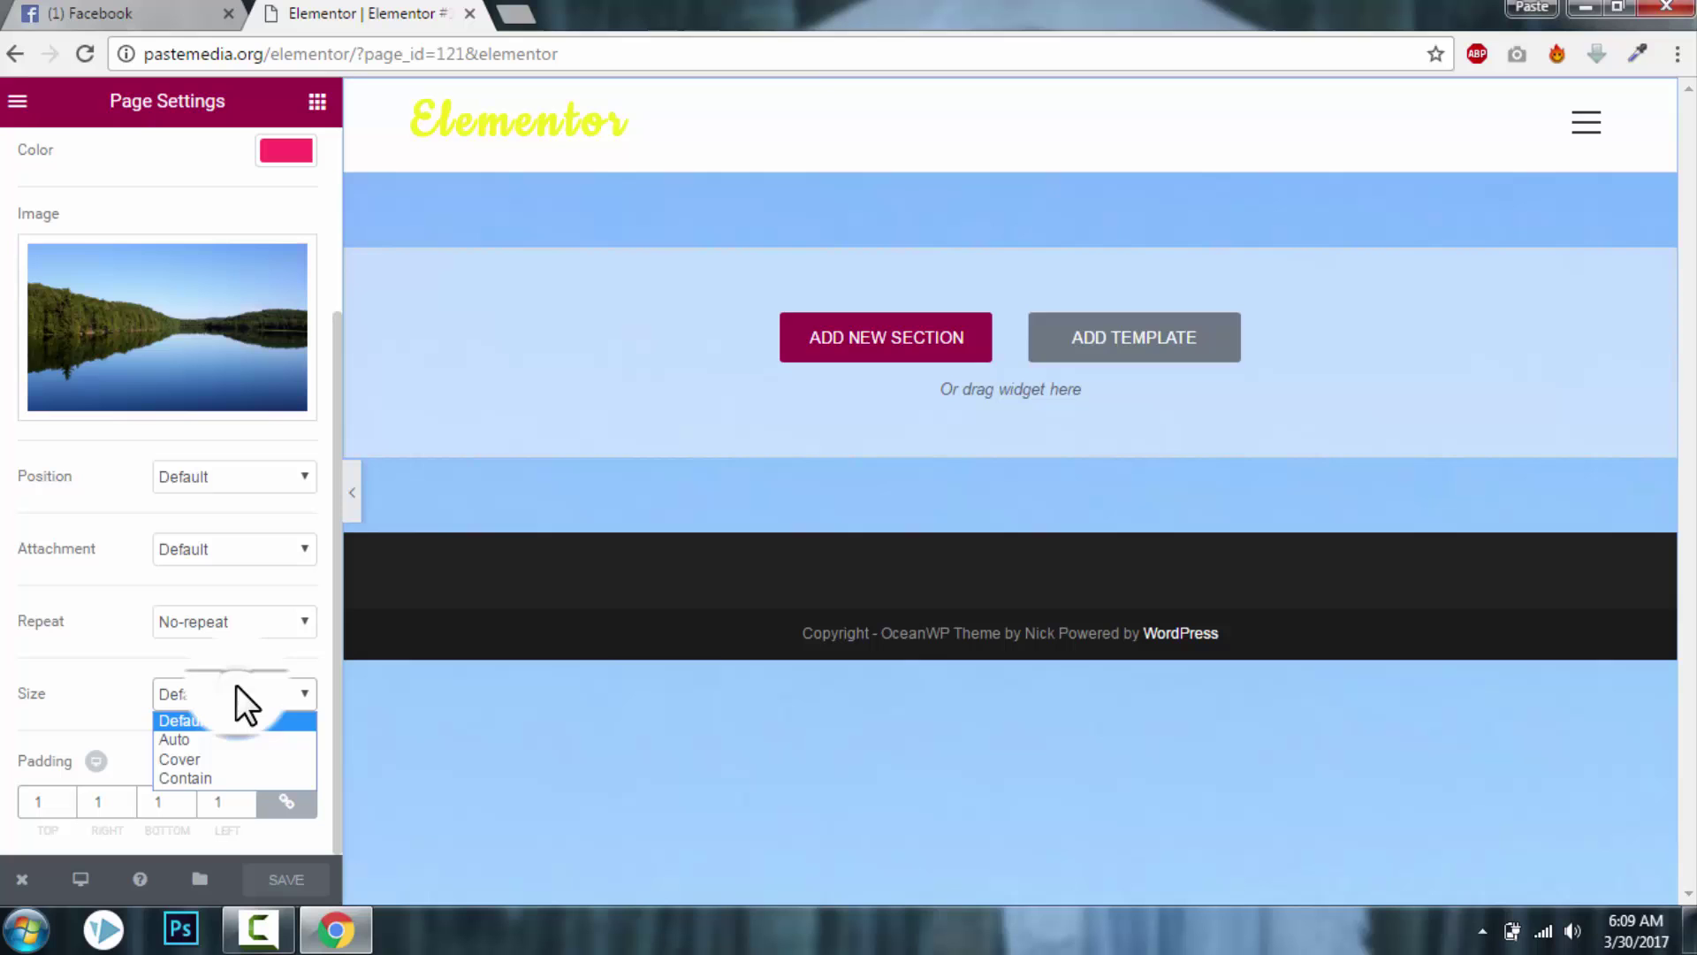
pyautogui.click(218, 761)
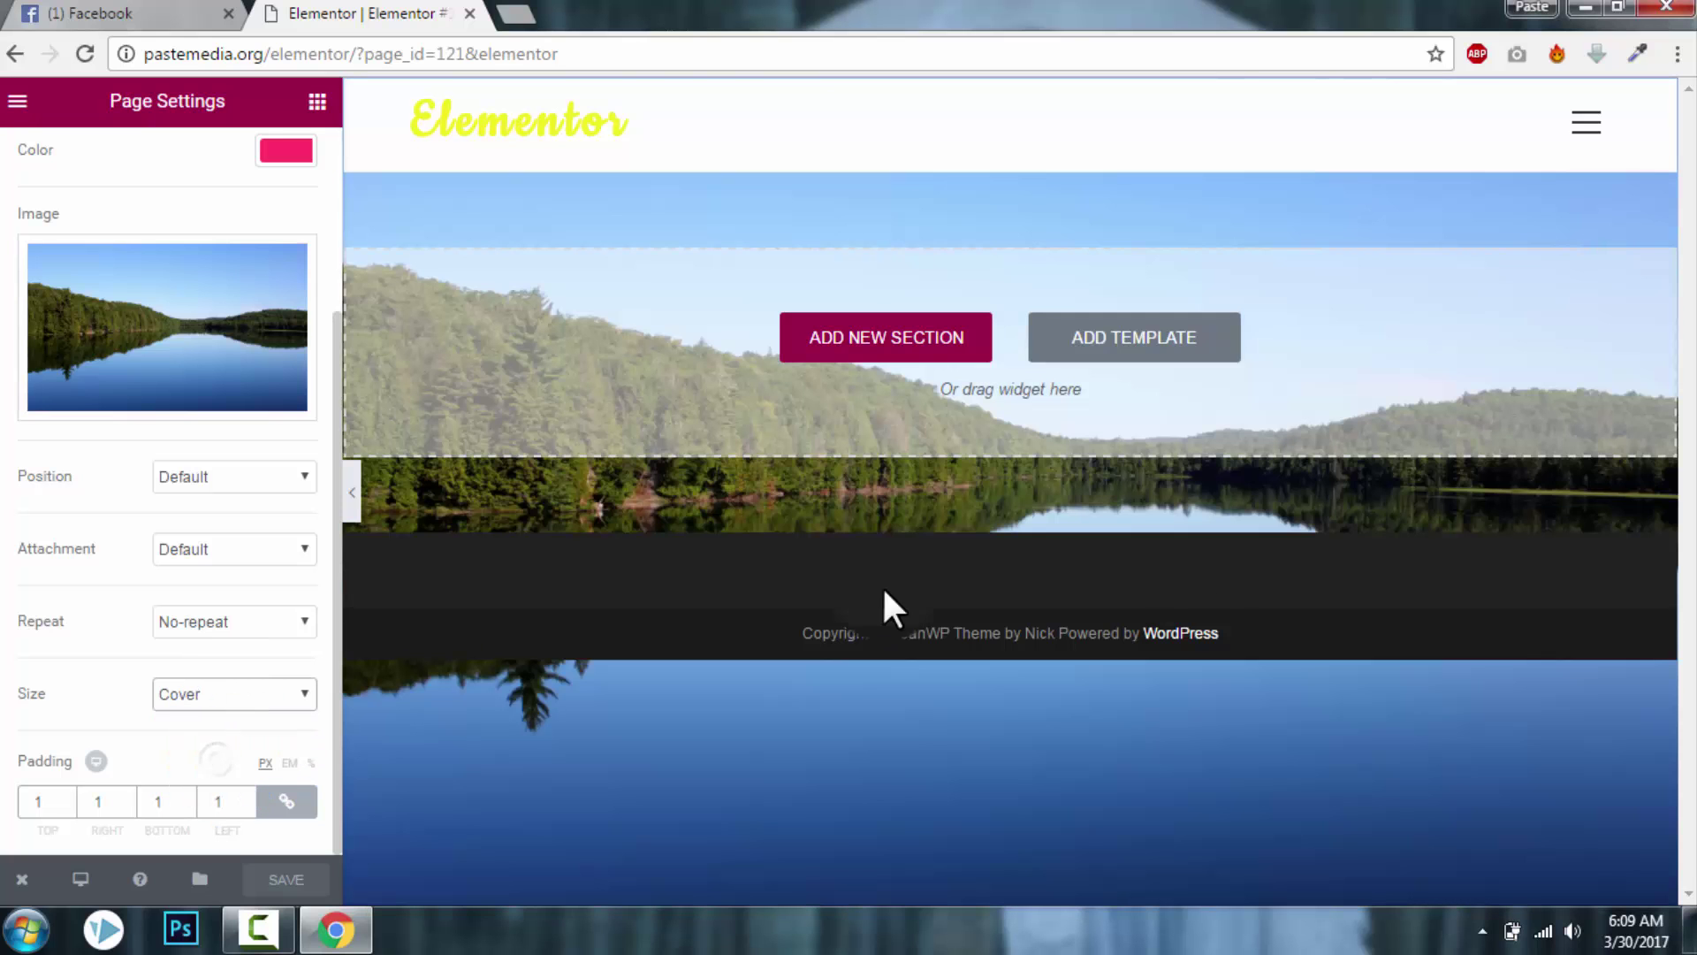
pyautogui.click(351, 492)
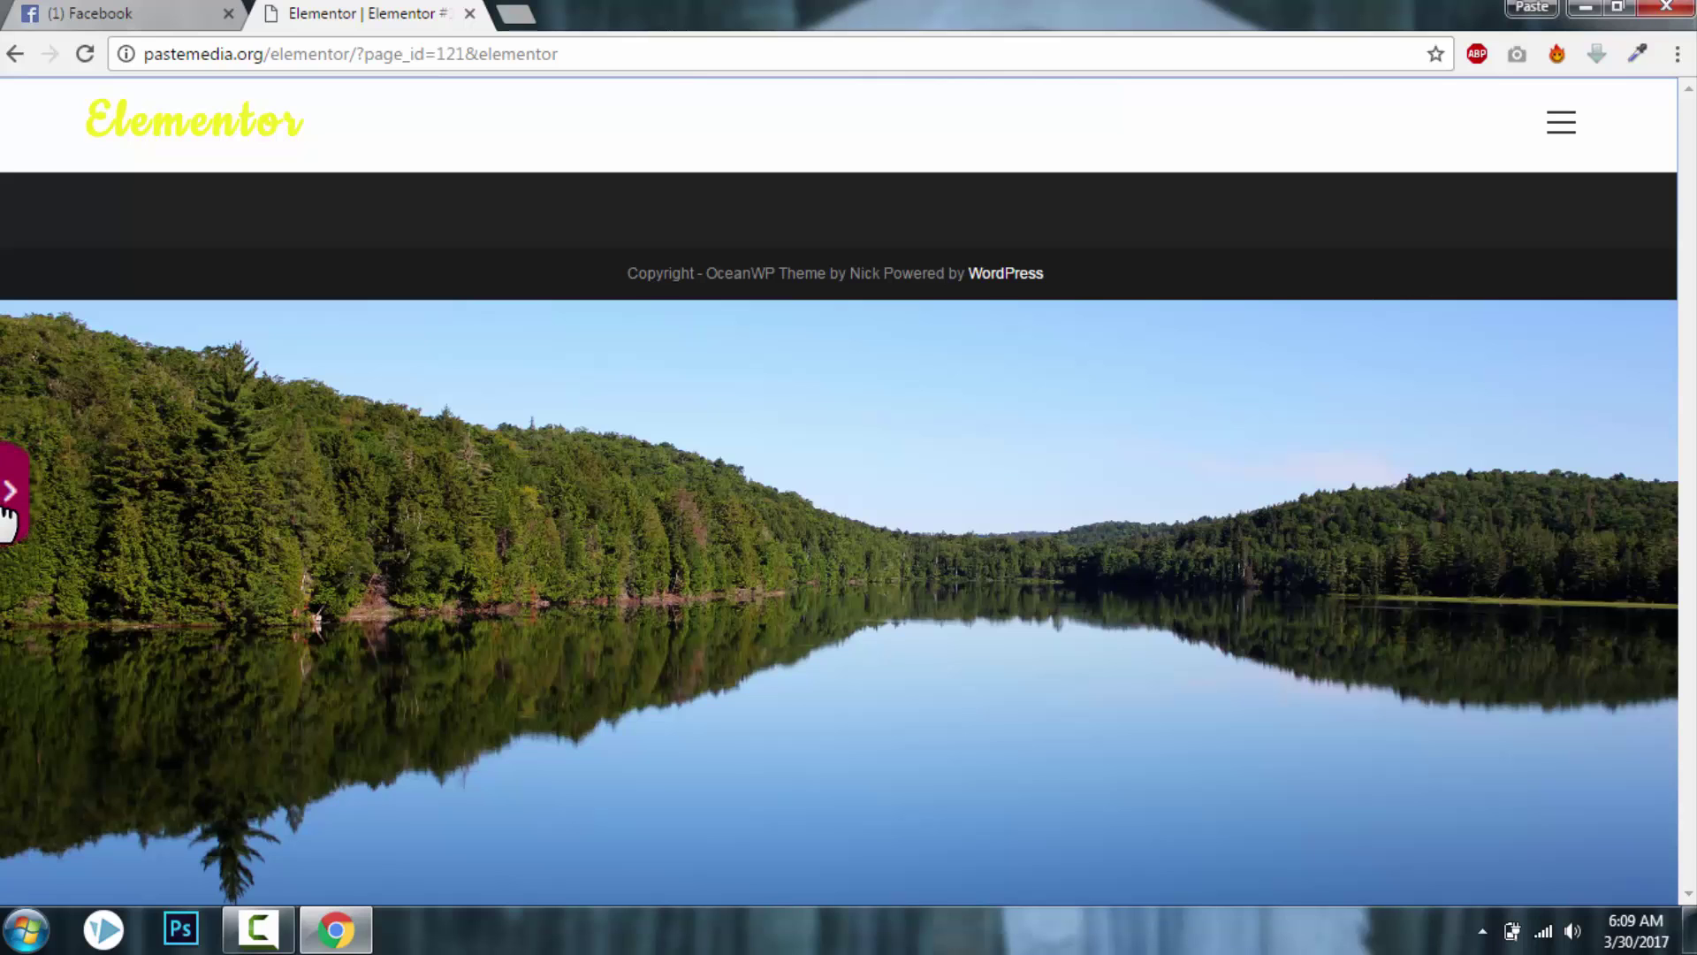
pyautogui.click(7, 517)
pyautogui.scroll(3, 88, 389)
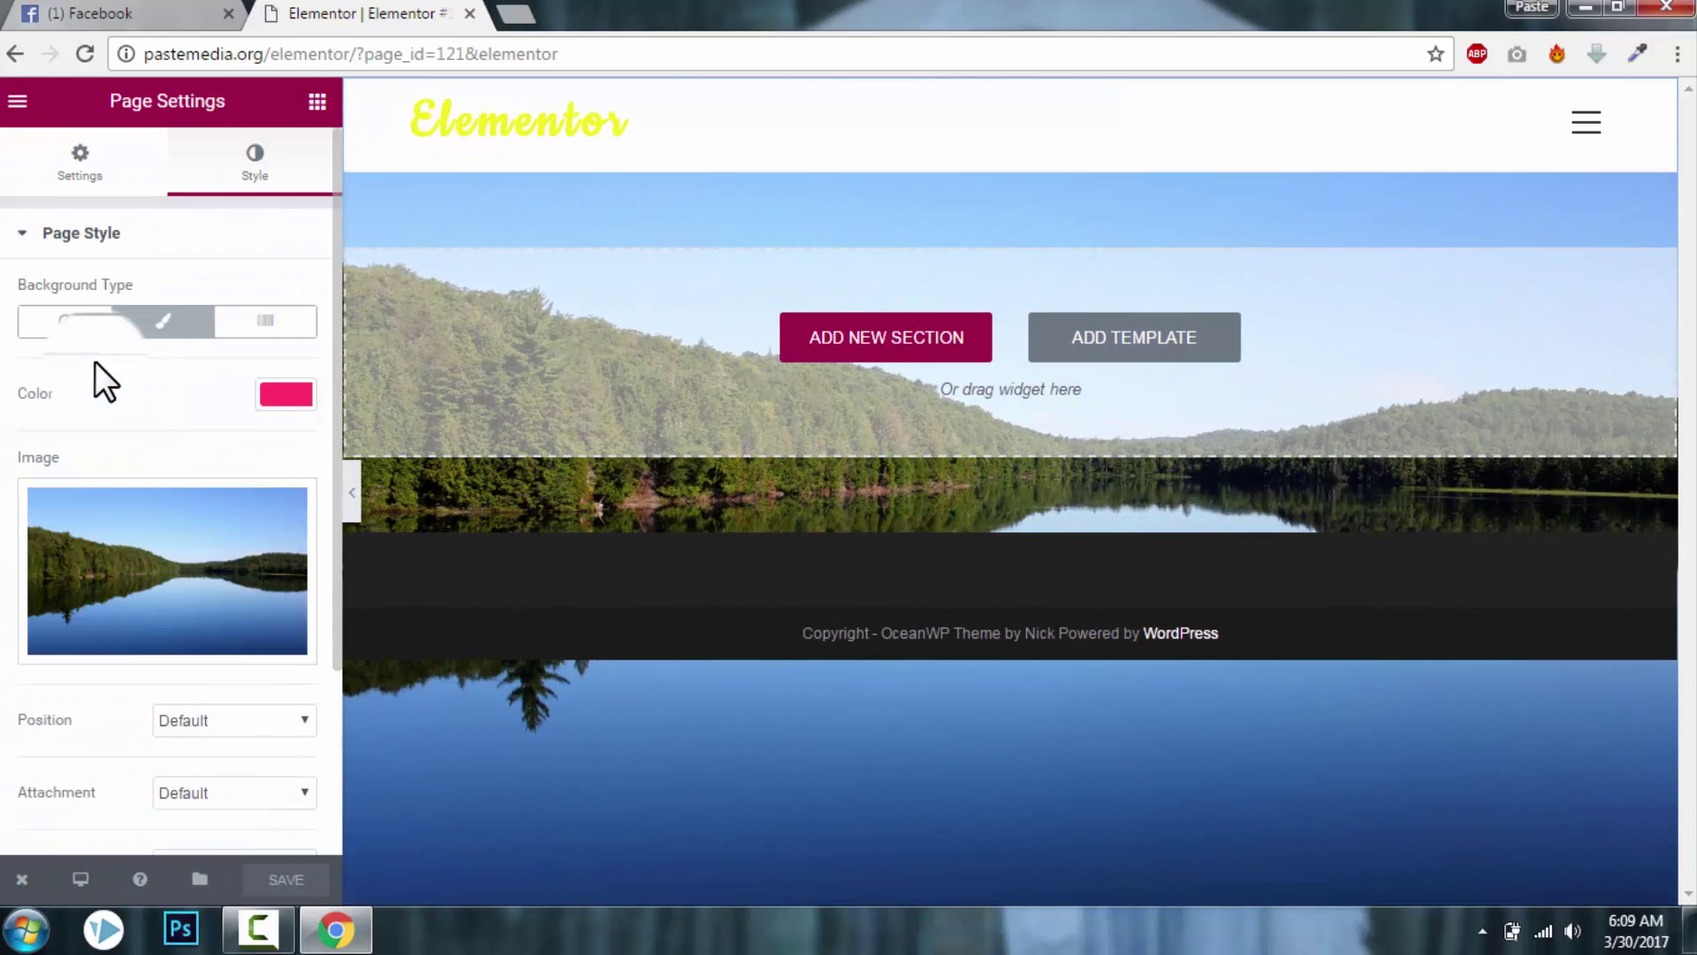
pyautogui.click(358, 497)
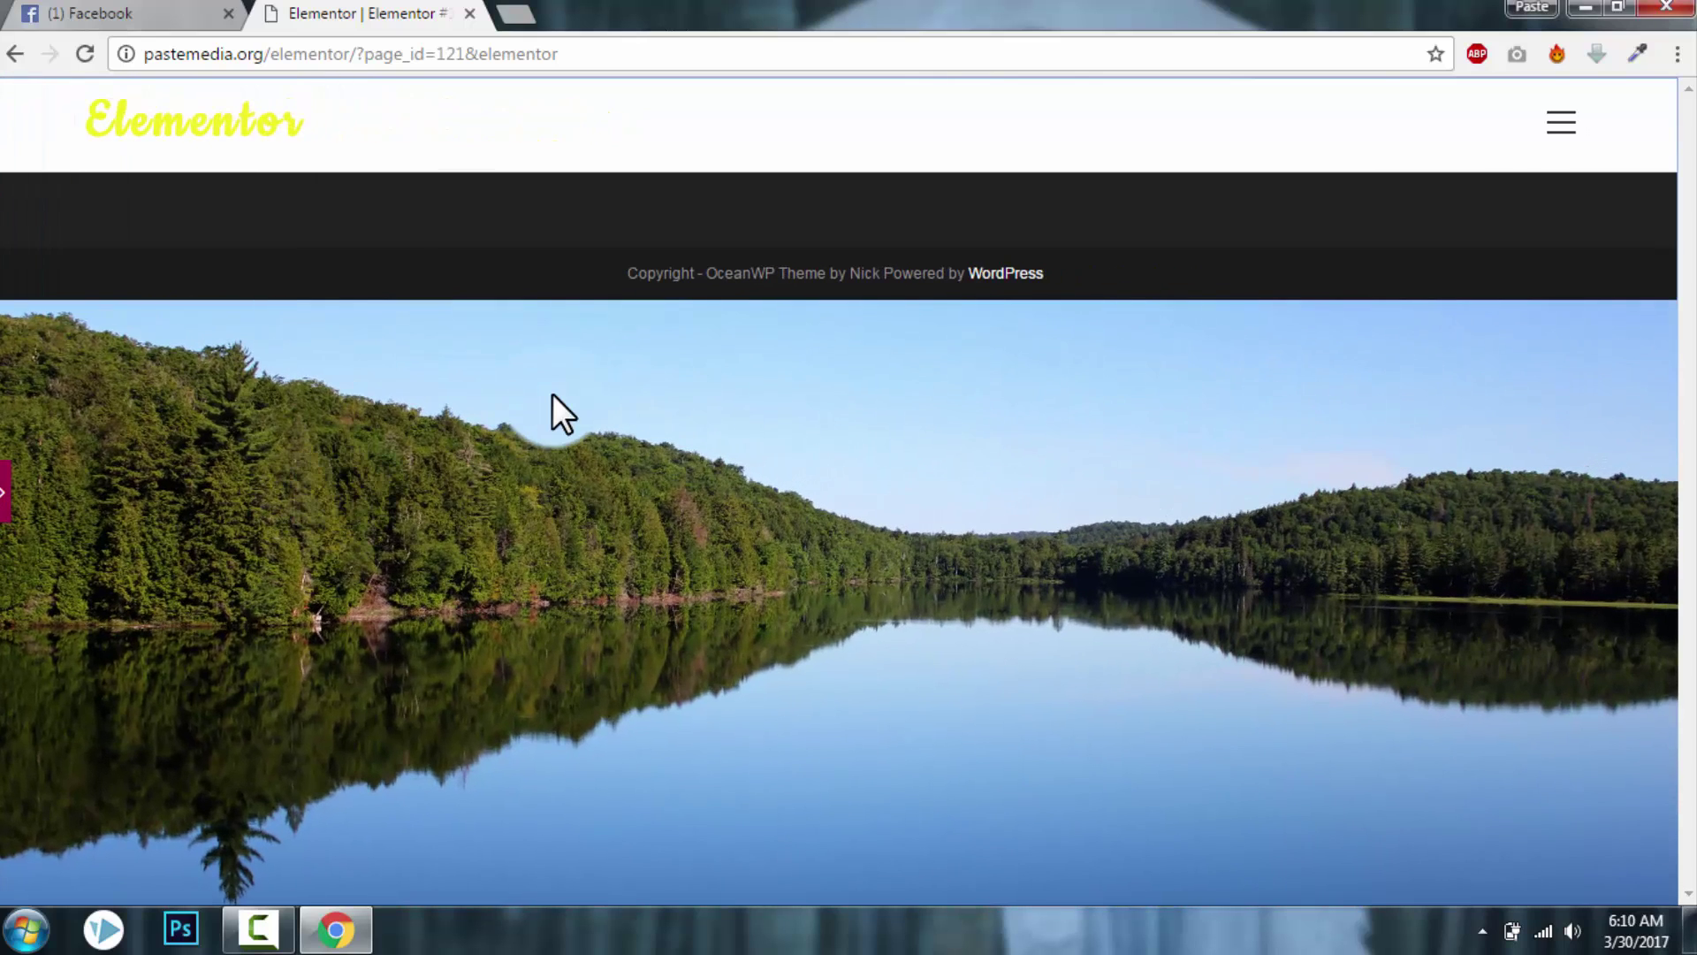
pyautogui.click(5, 492)
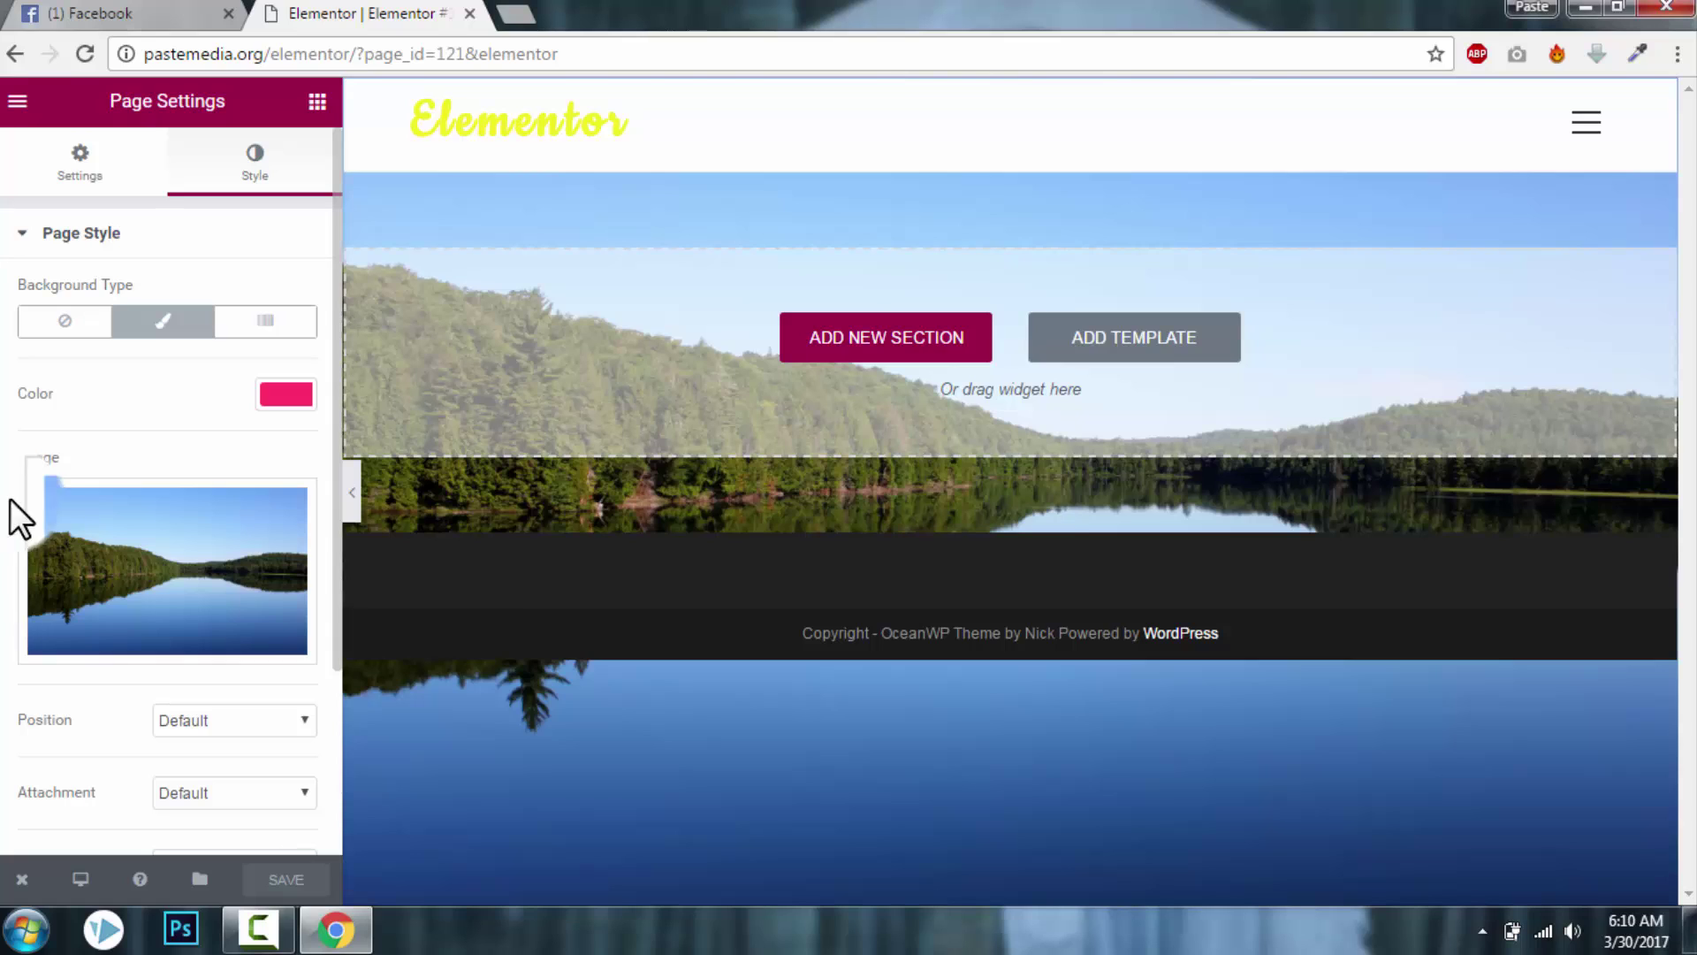
pyautogui.scroll(-3, 311, 534)
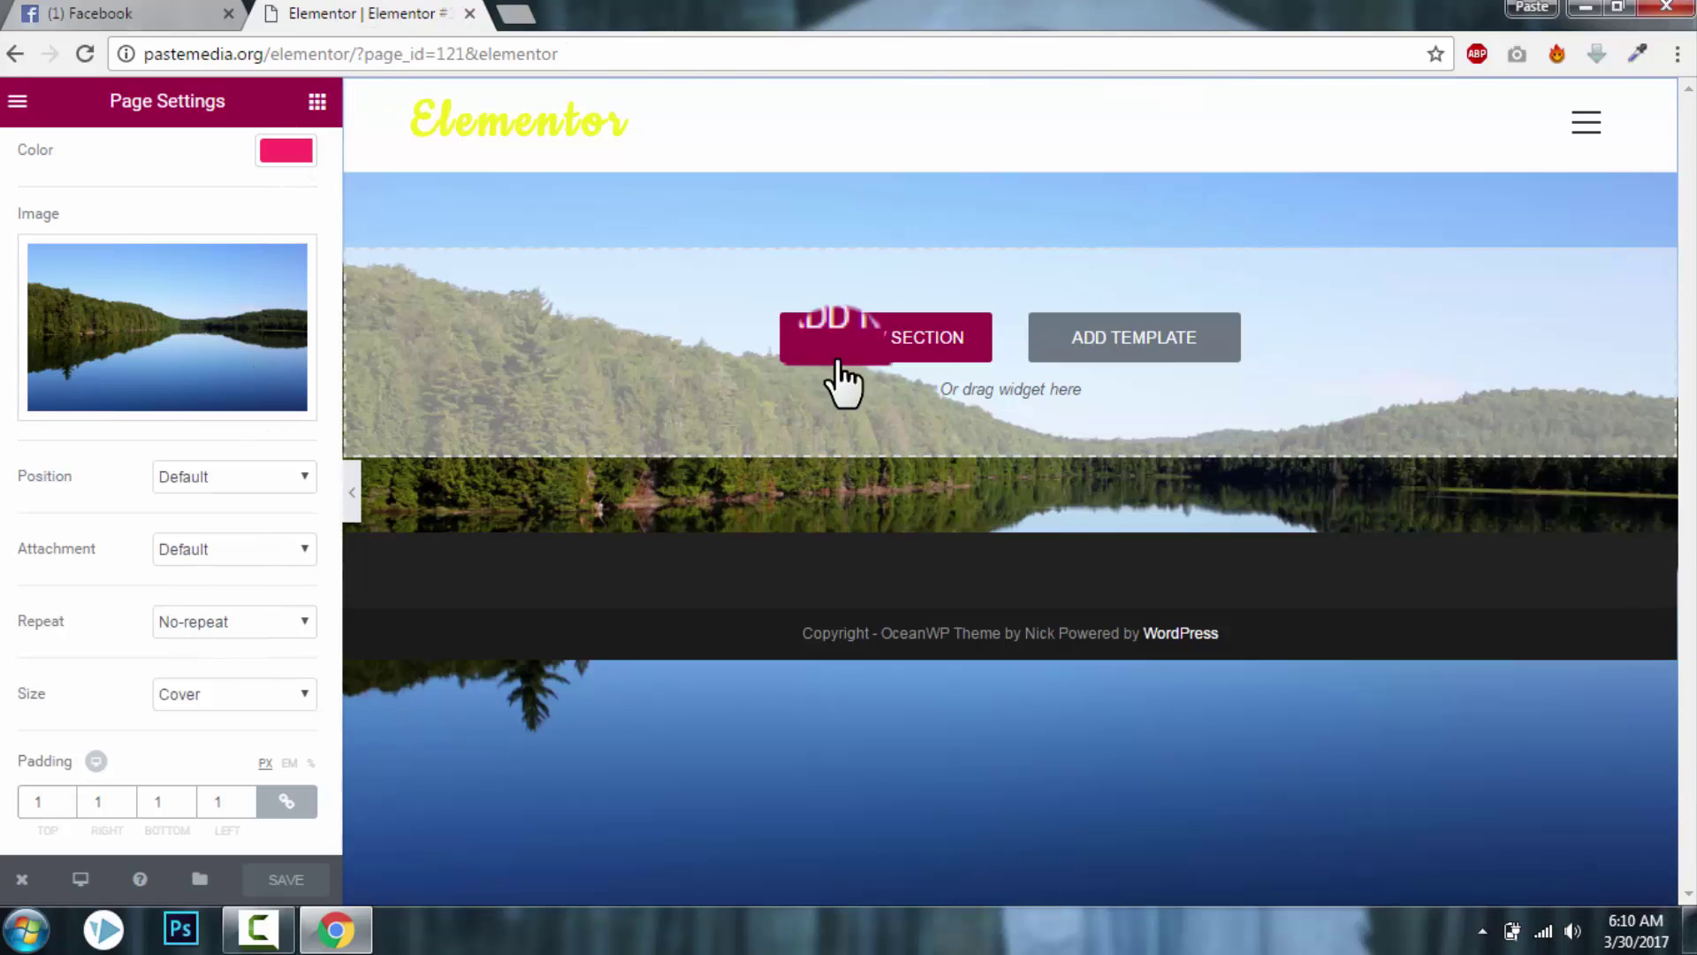
pyautogui.click(43, 806)
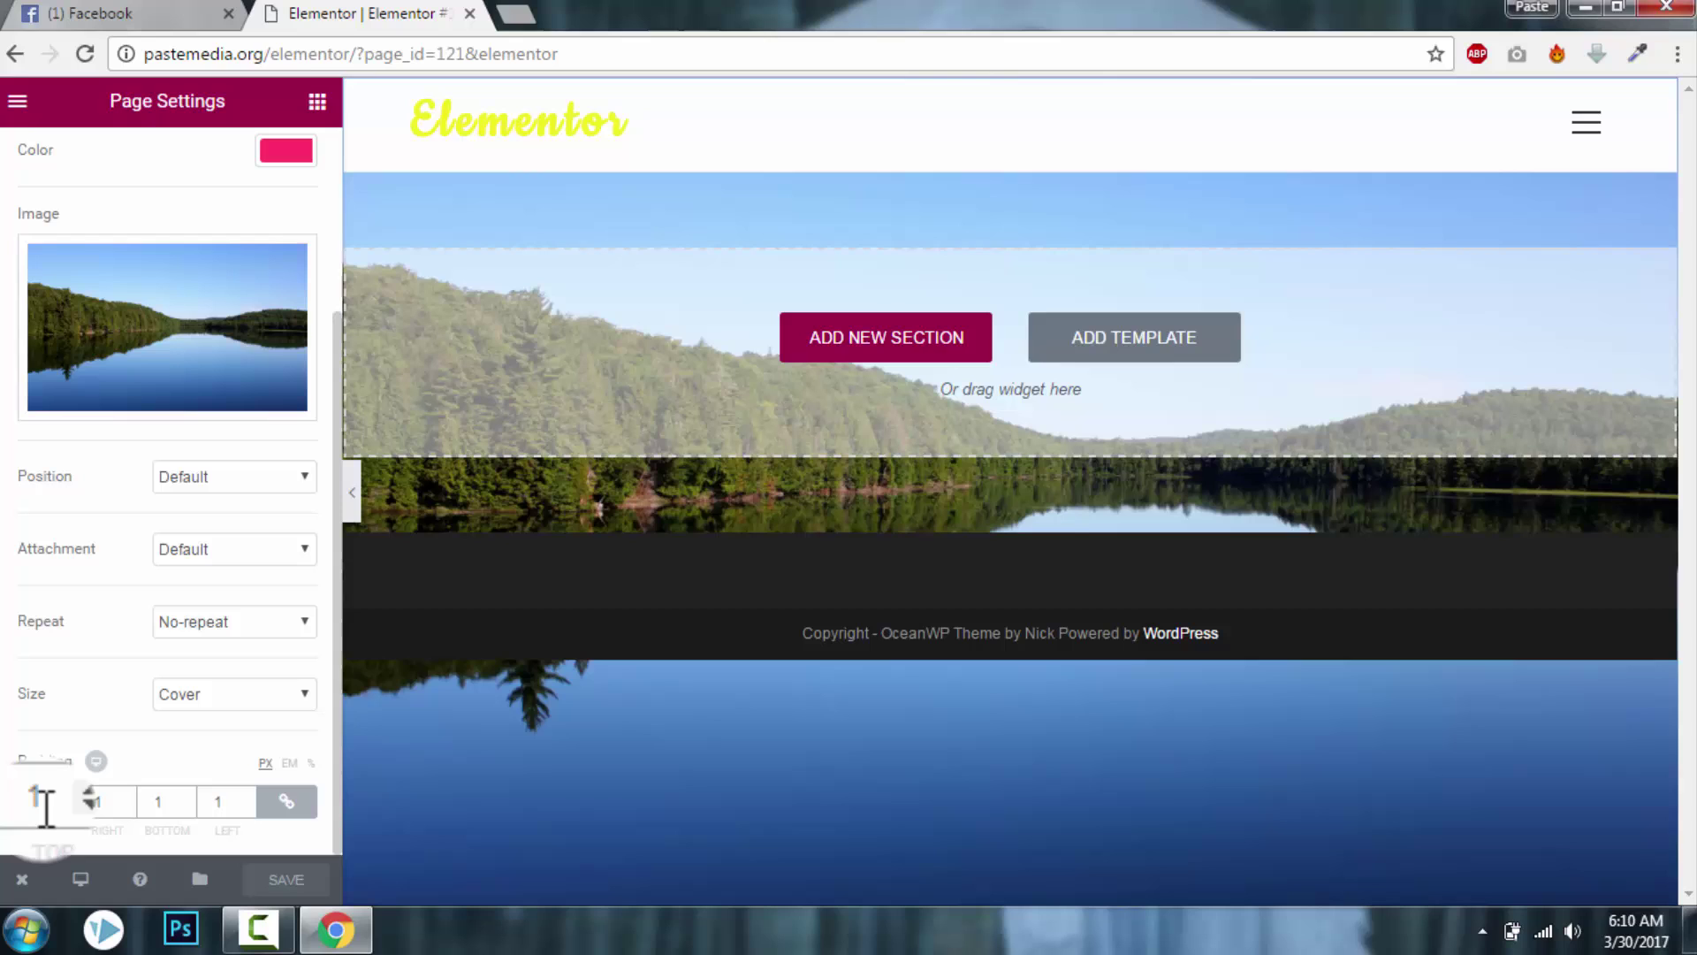
pyautogui.scroll(3, 178, 624)
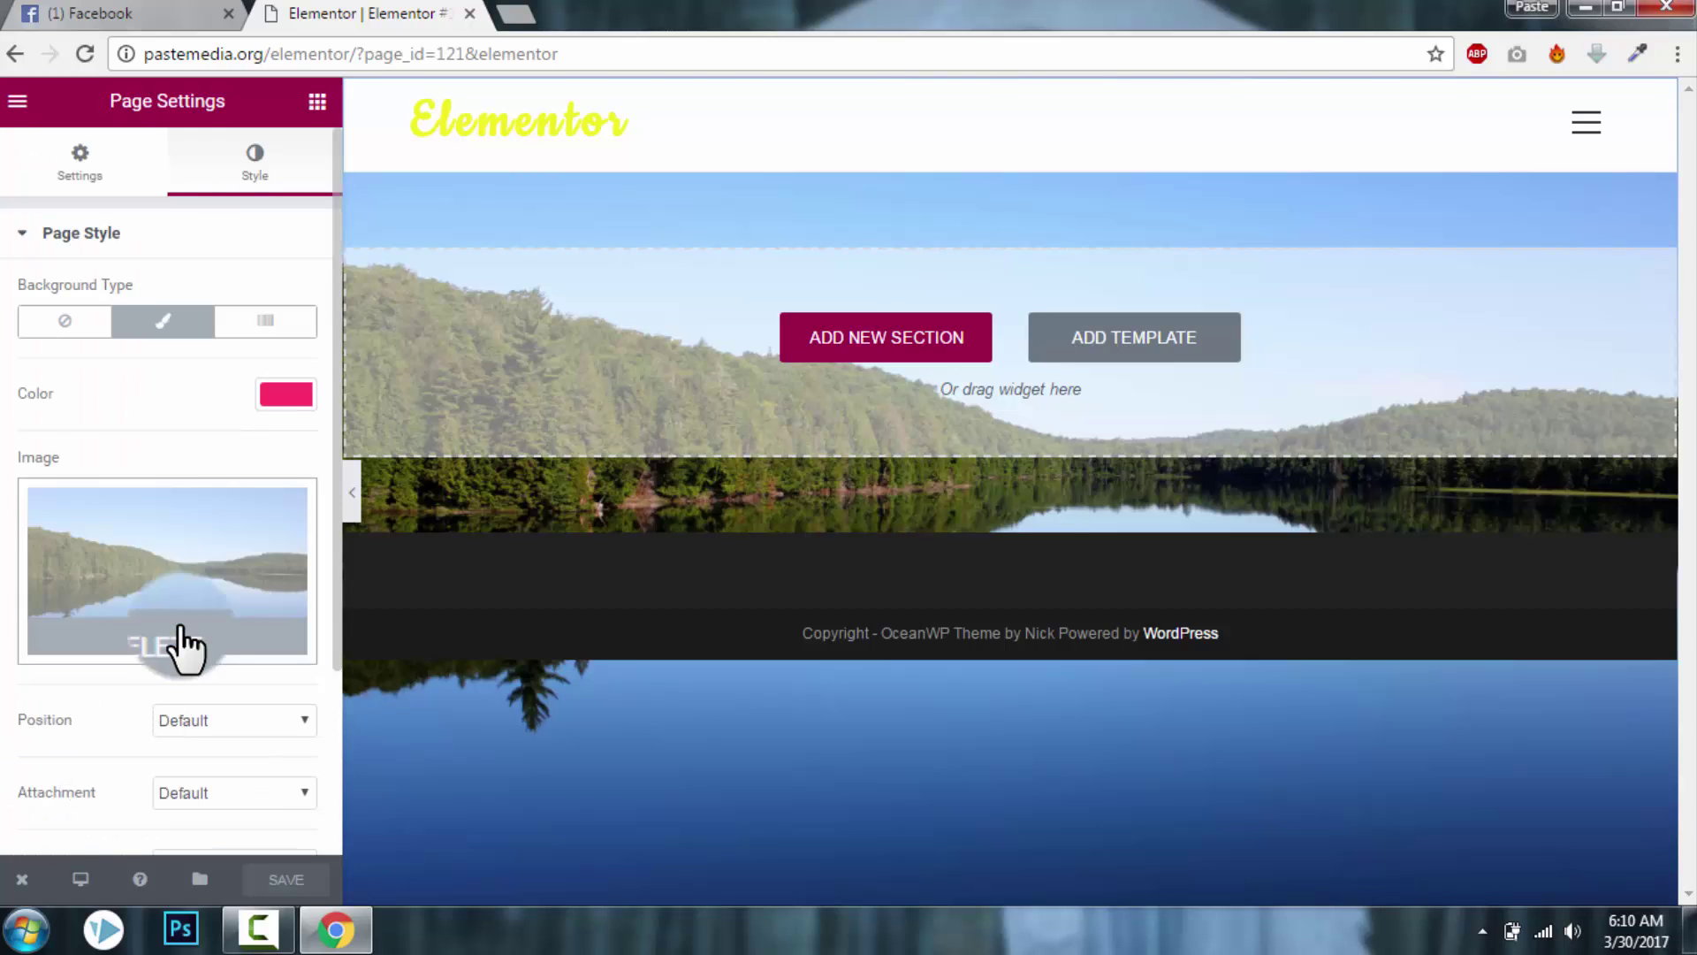
# From the Settings tab, switch the page Template to Elementor Canvas.
pyautogui.click(79, 176)
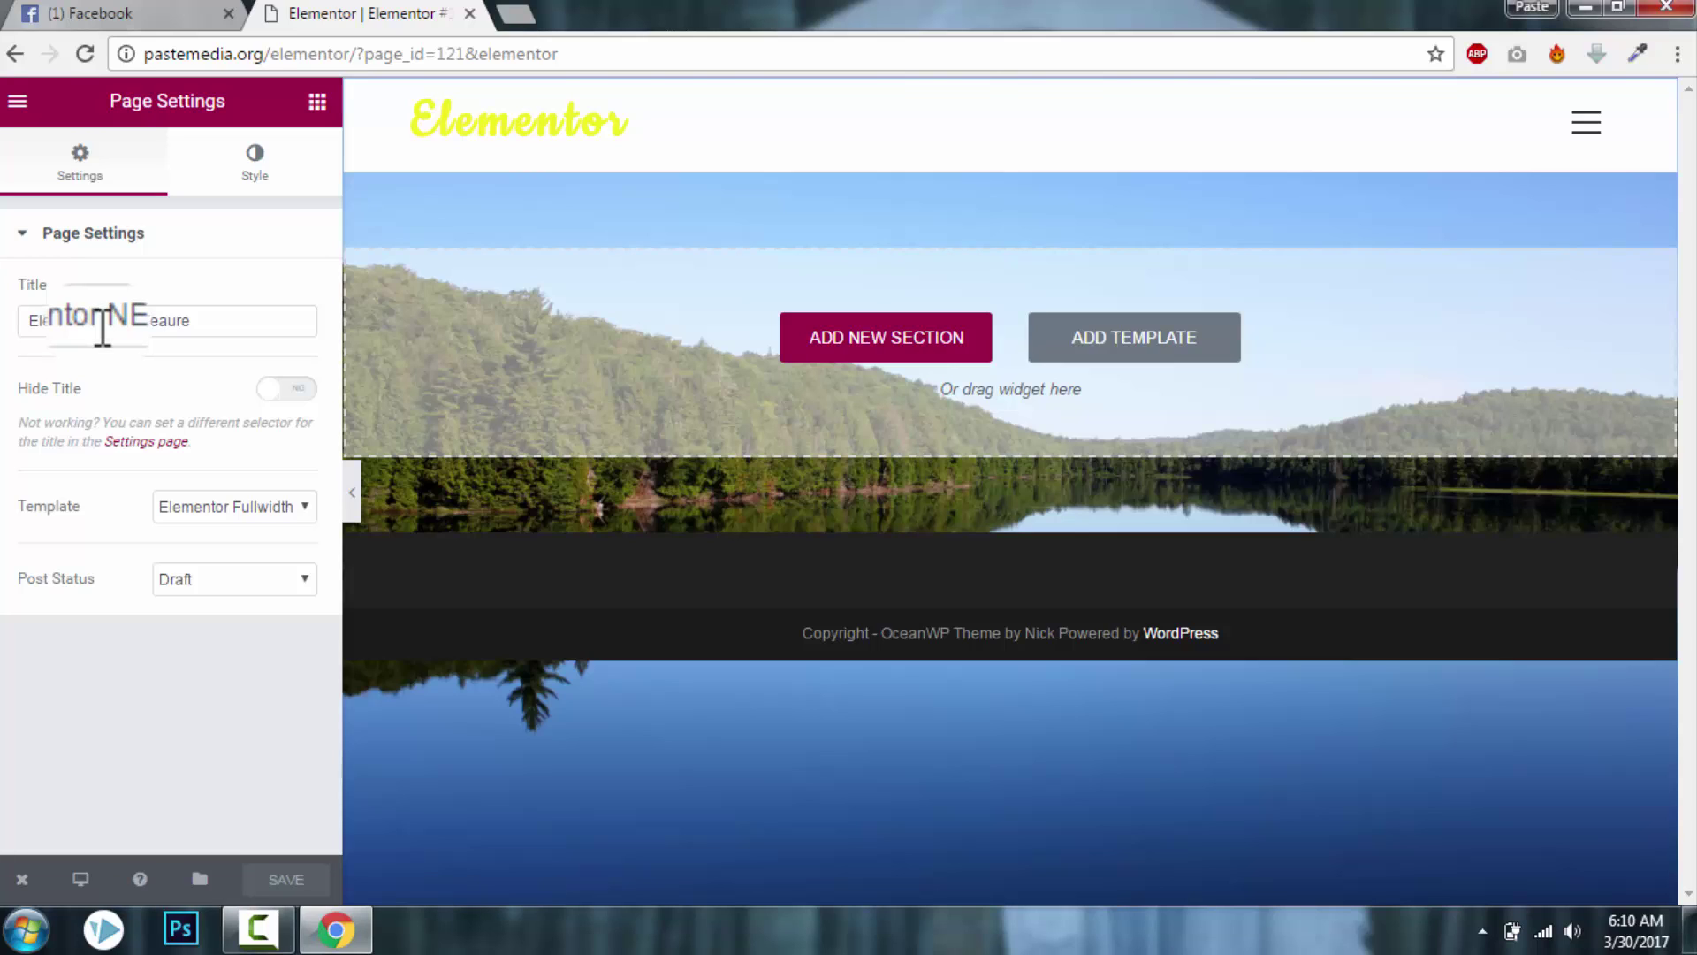
pyautogui.click(263, 499)
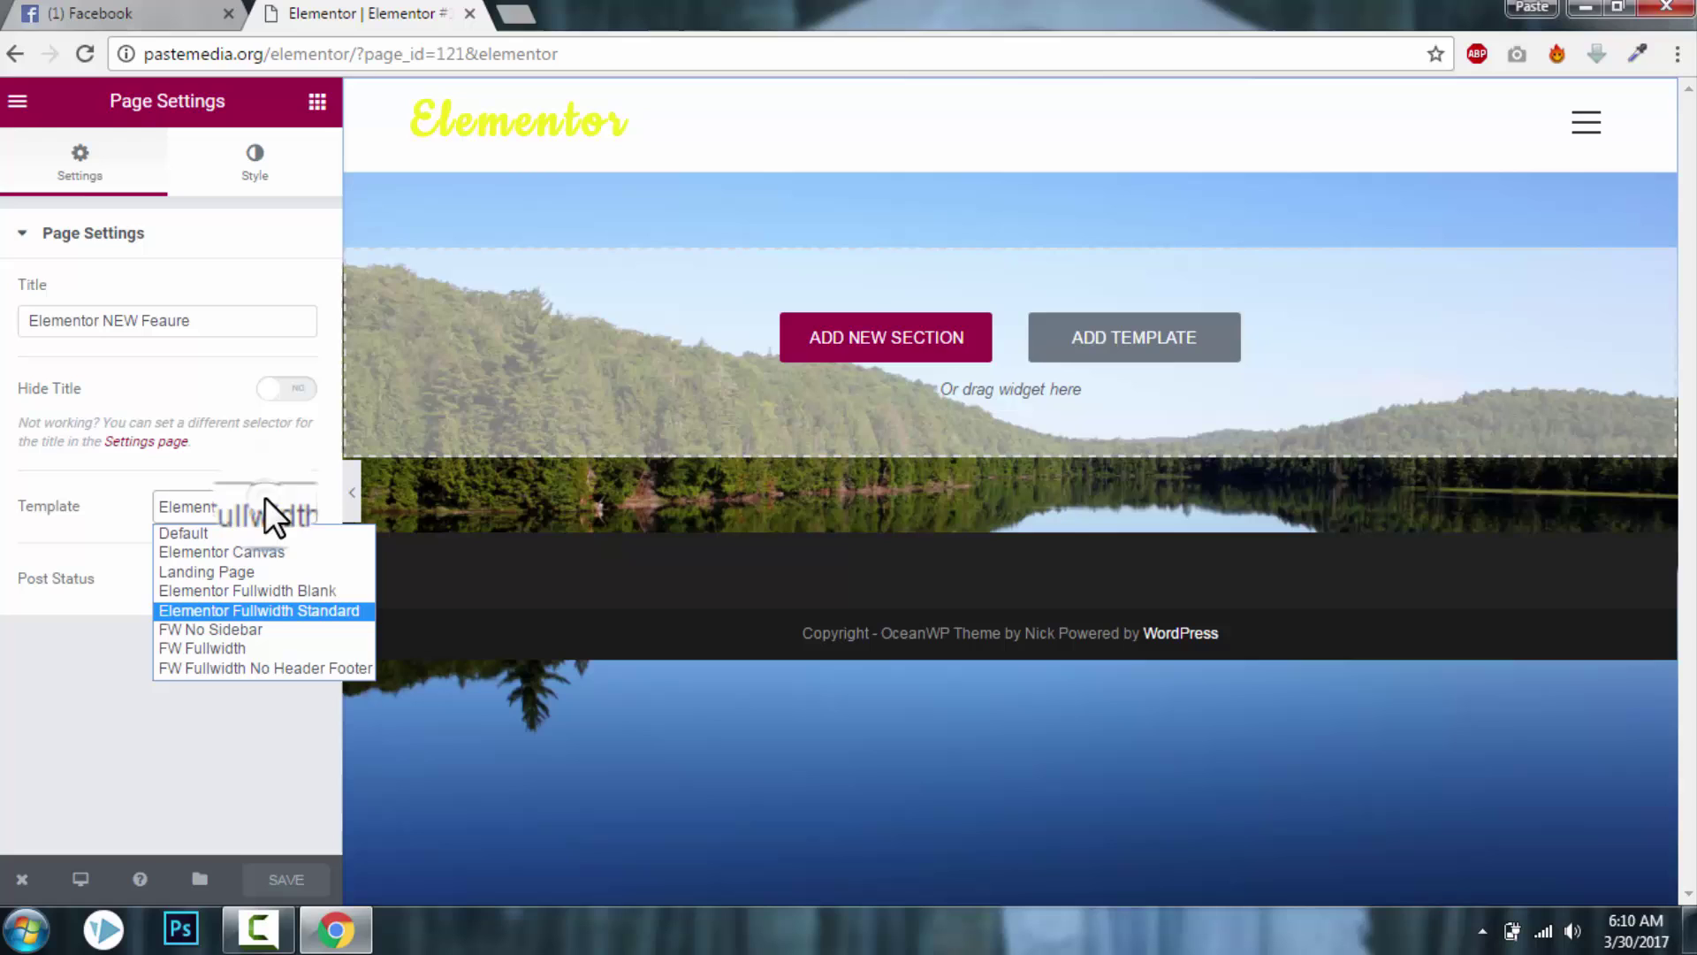
pyautogui.click(269, 550)
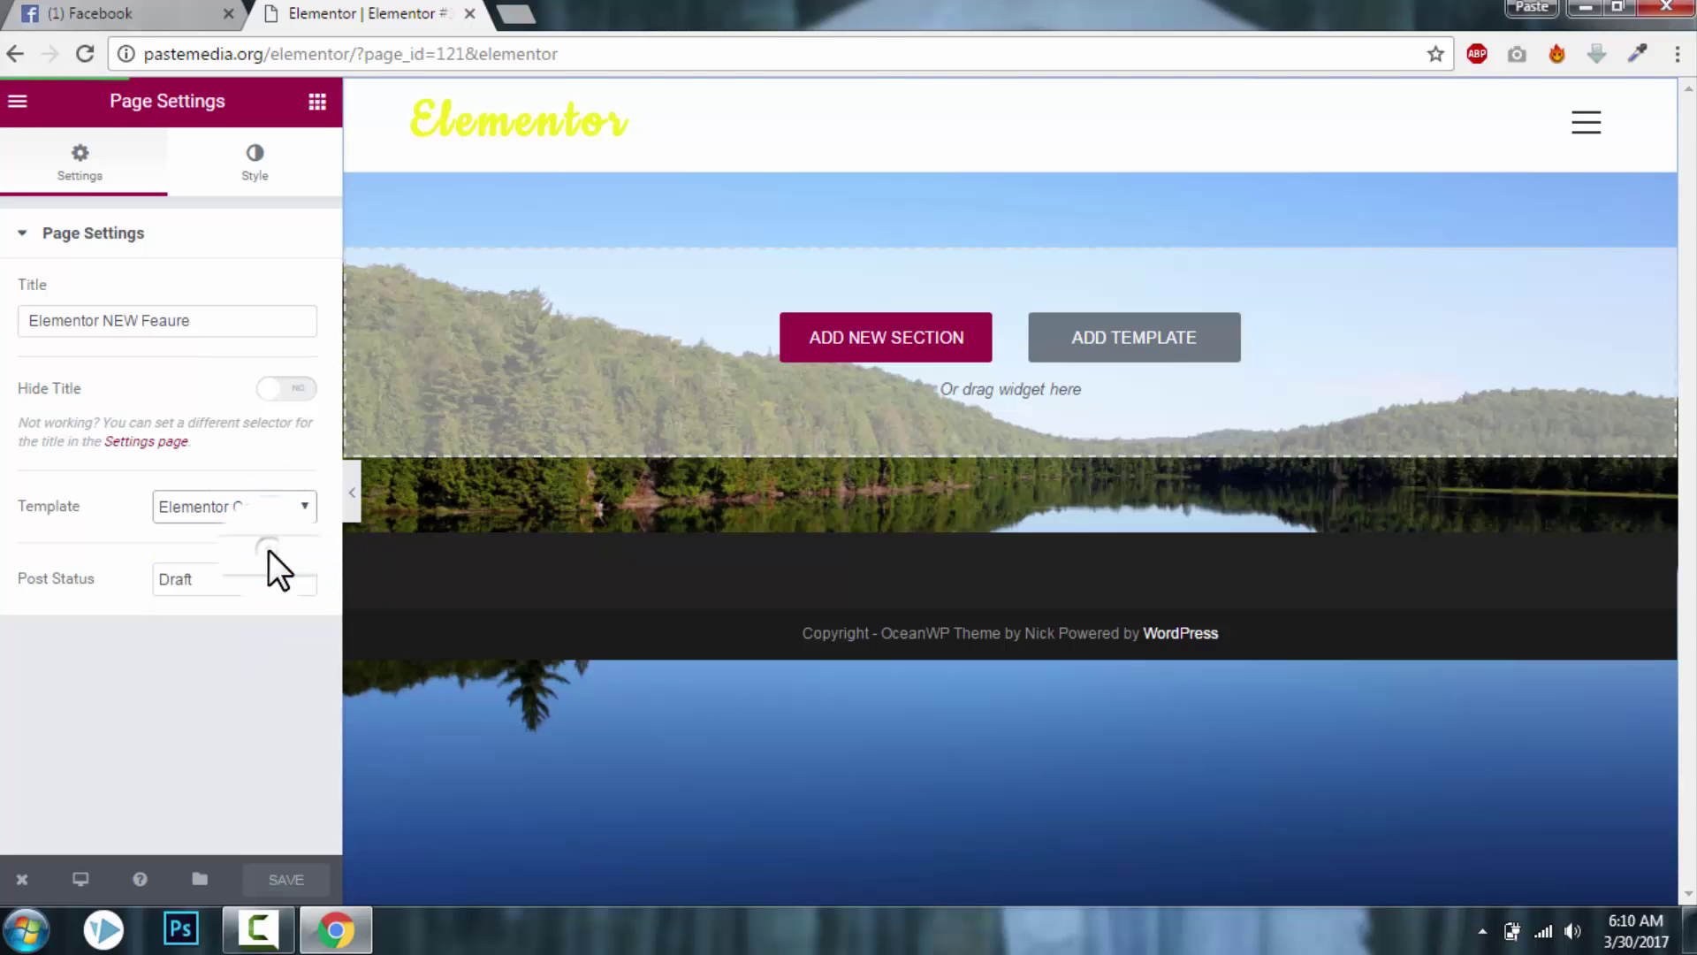